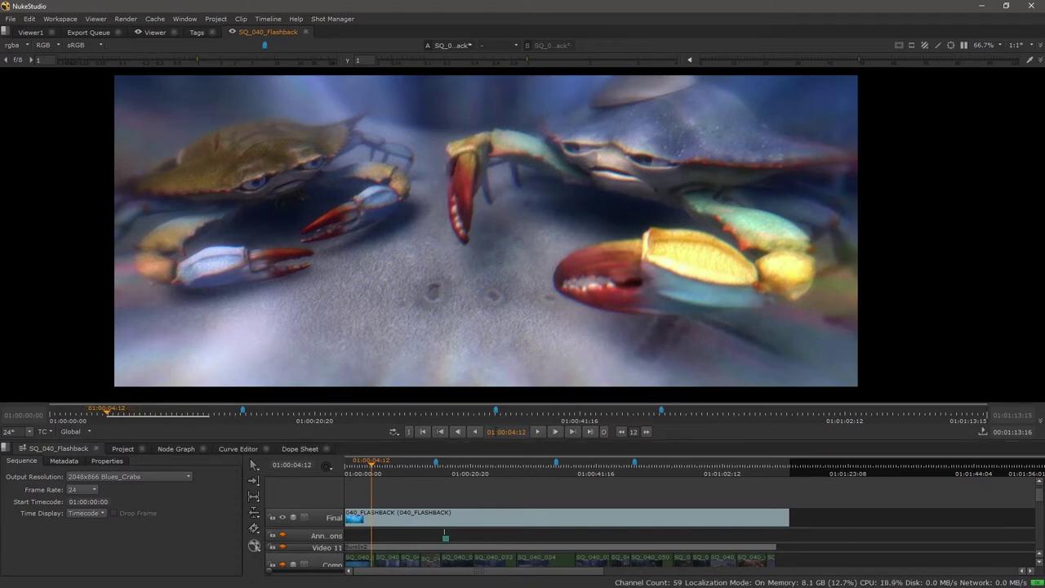
Start playback of the SQ_040_Flashback sequence in the viewer
left_click(538, 431)
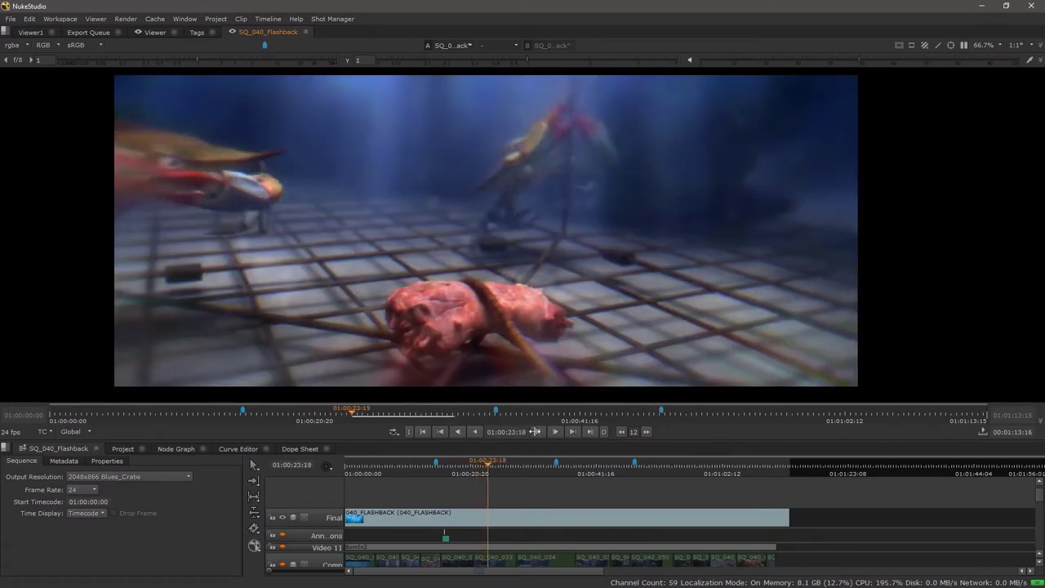
Stop playback and hide the Final track to reveal the comp layers
left_click(556, 431)
scroll(393, 503, "down", 2)
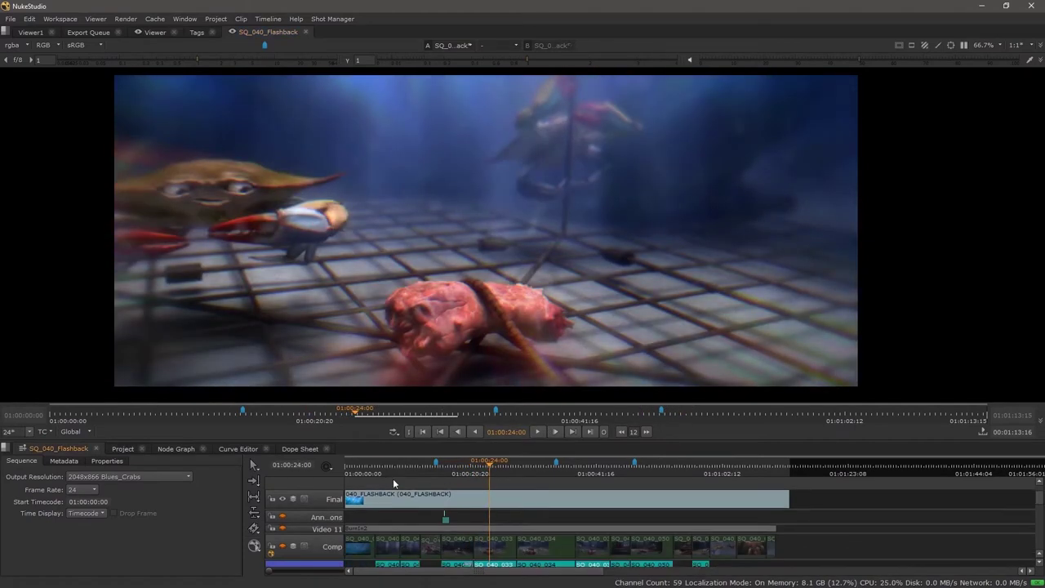
left_click(283, 498)
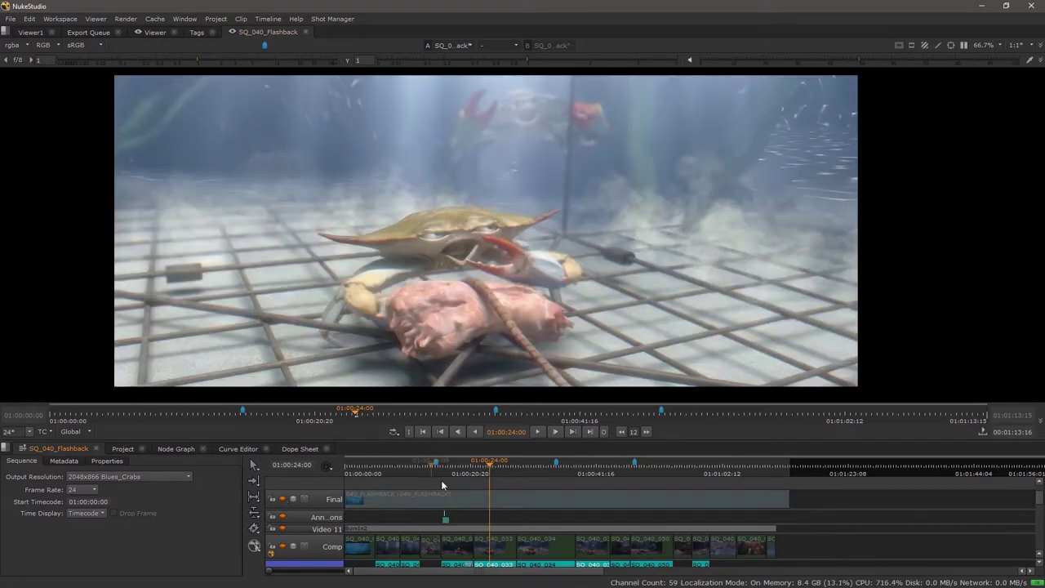
scroll(490, 504, "down", 4)
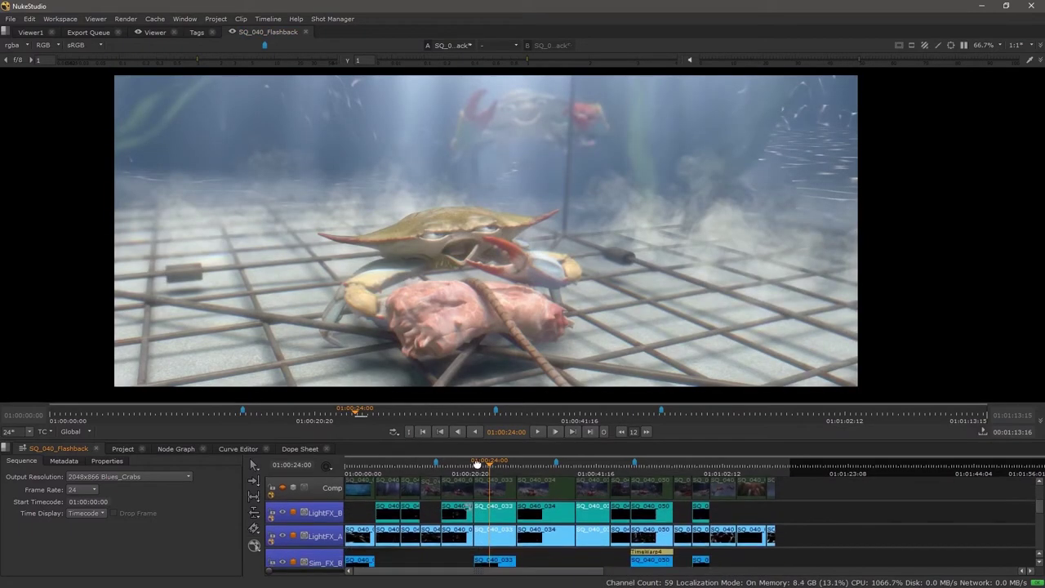
scroll(466, 508, "down", 2)
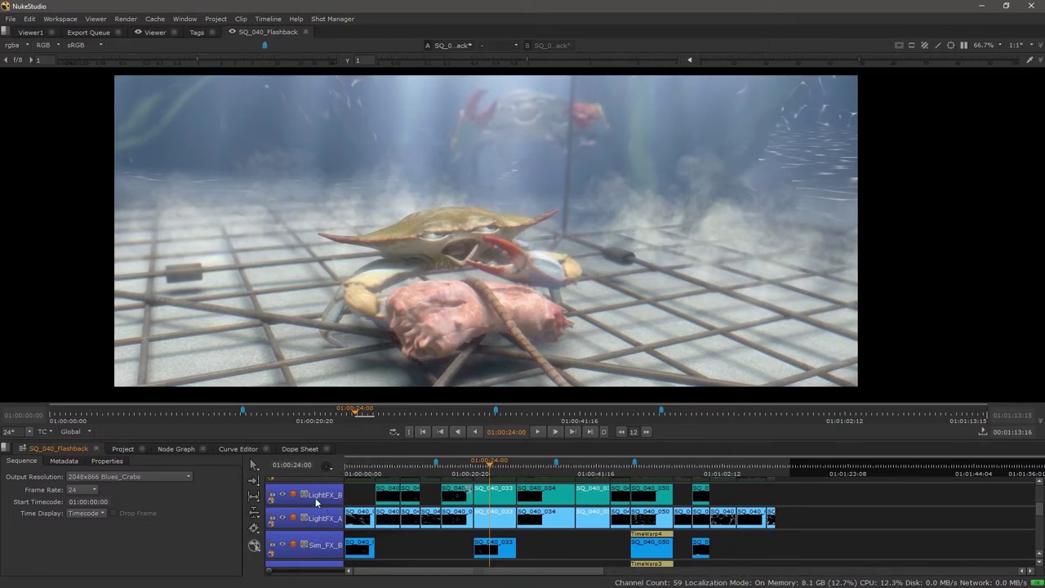
scroll(359, 525, "down", 1)
scroll(359, 525, "down", 2)
scroll(376, 539, "down", 3)
left_click_drag(382, 490, 530, 529)
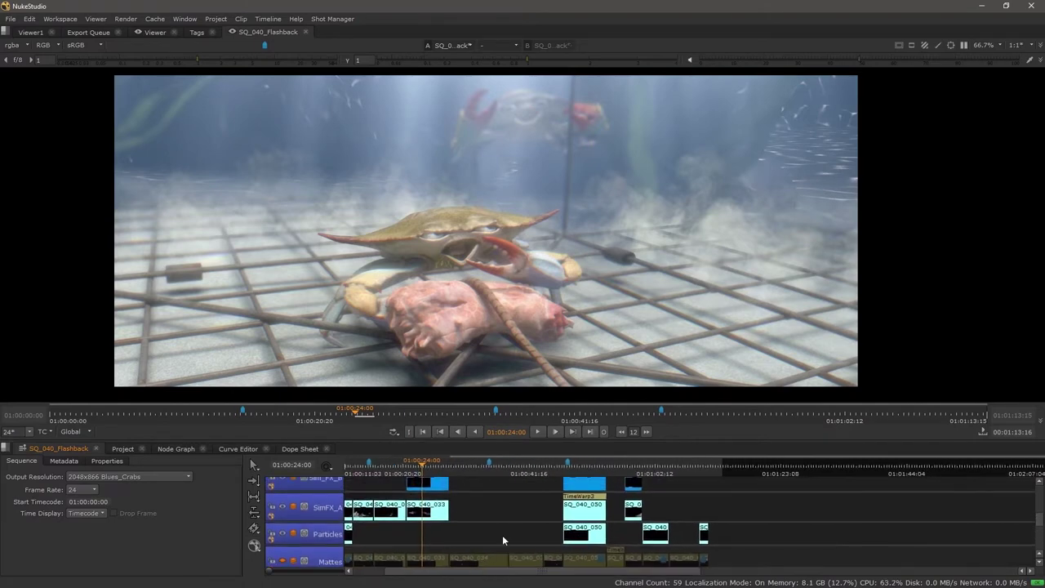
scroll(531, 528, "up", 3)
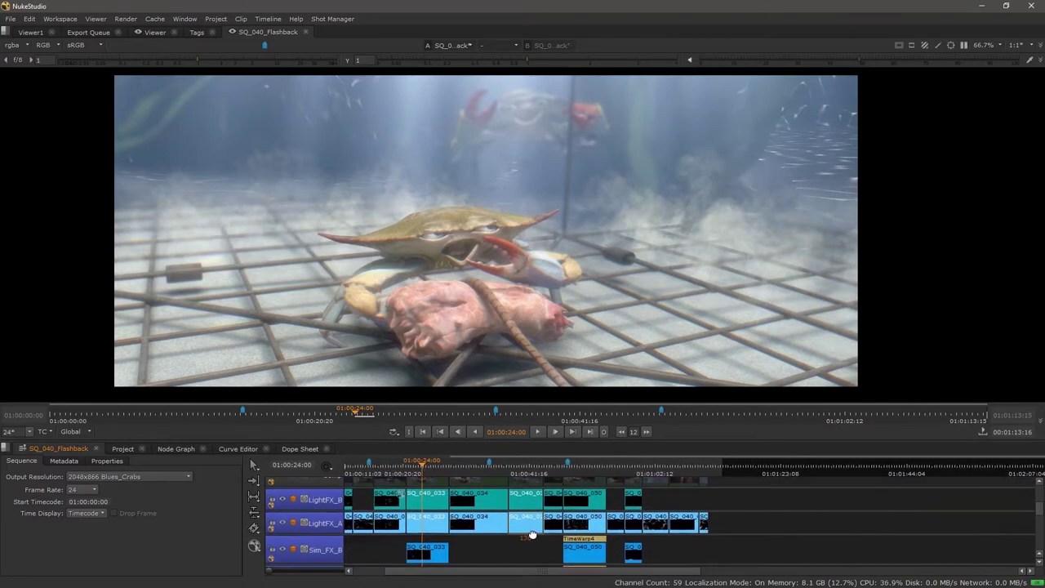
Check LightFX_A's blend-mode options without changes, then jump to 01:00:49:07
left_click_drag(508, 549, 482, 530)
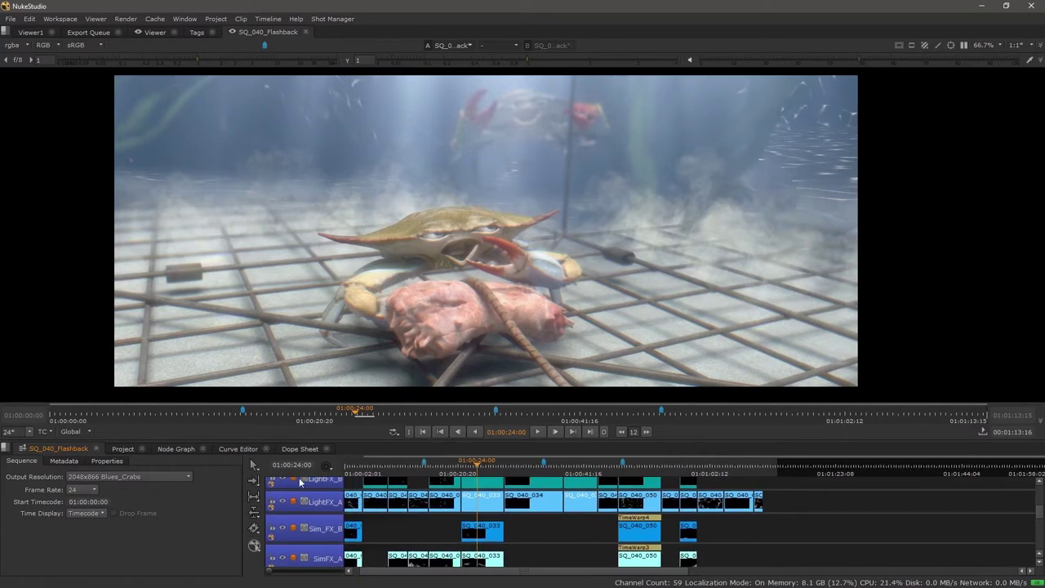
left_click(291, 500)
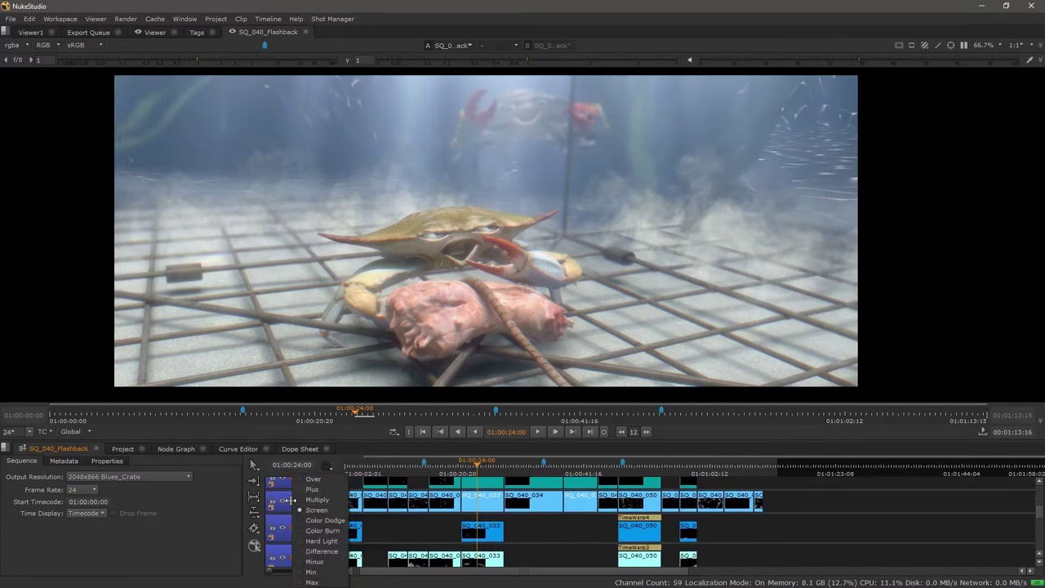
left_click(423, 524)
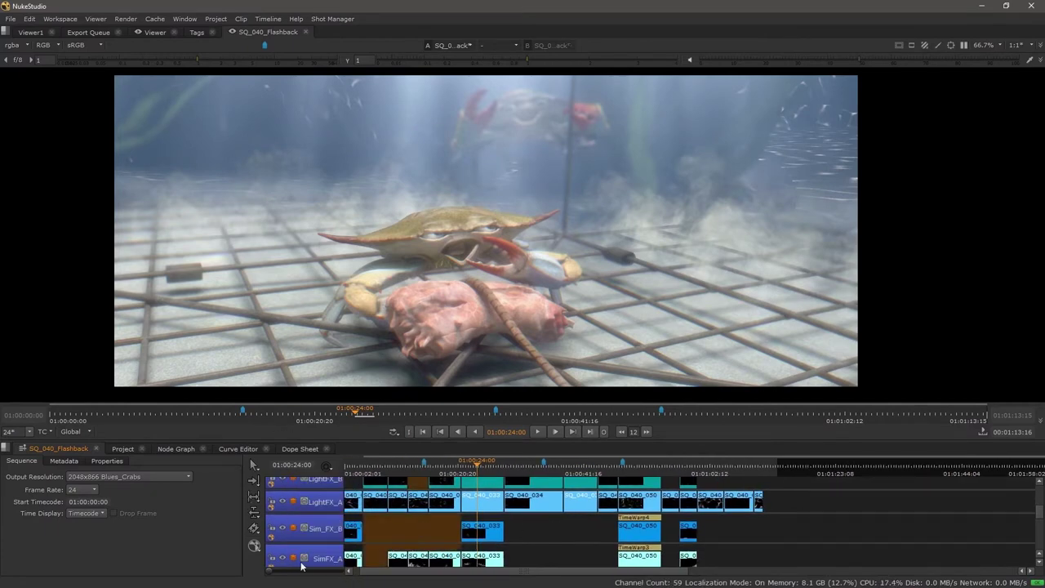
mouse_move(608, 518)
left_mouse_down()
mouse_move(574, 547)
mouse_move(563, 543)
left_mouse_up()
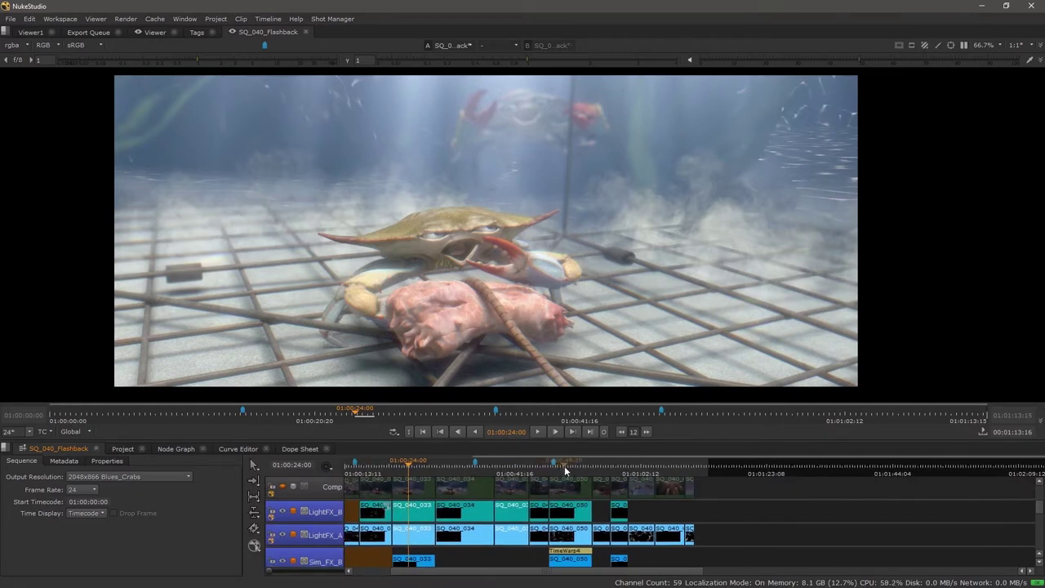
left_click(562, 465)
scroll(504, 540, "down", 3)
scroll(534, 539, "up", 3)
scroll(533, 558, "down", 3)
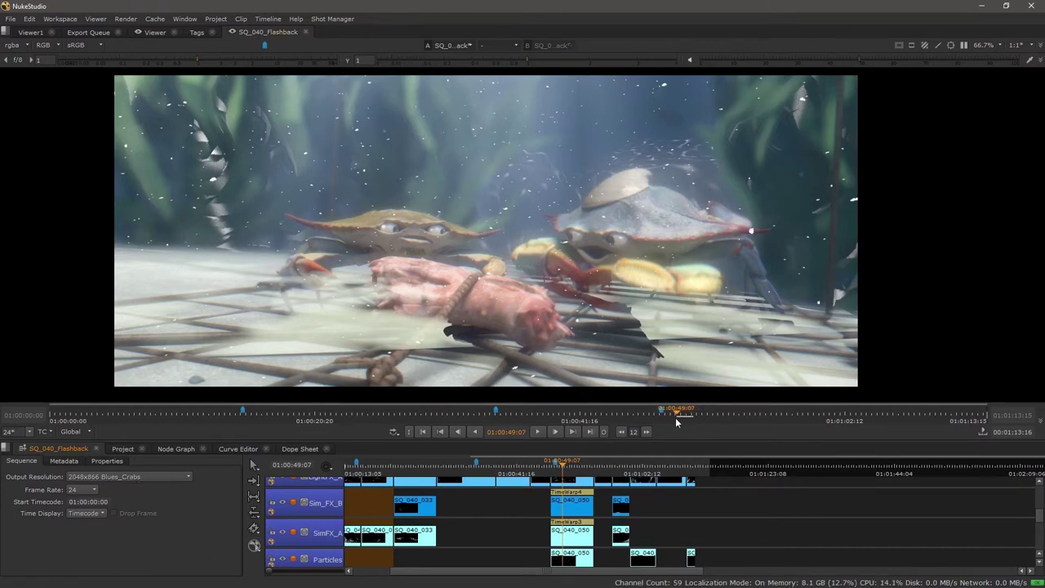
Play briefly from 01:00:49:07, stop, and return to frame 01:00:24:12
left_click(537, 431)
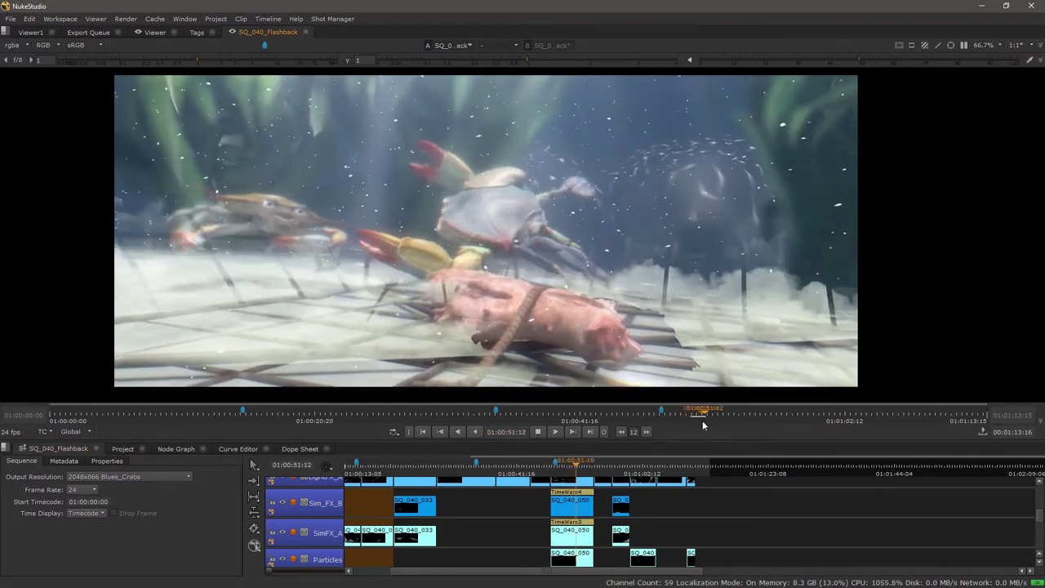
left_click(538, 431)
scroll(550, 527, "up", 3)
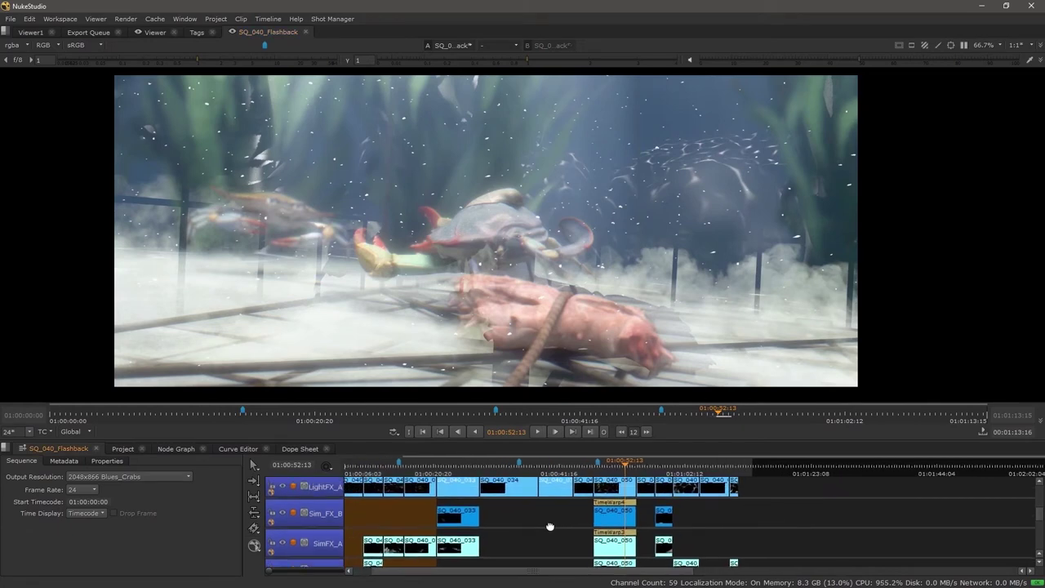
scroll(550, 526, "up", 1)
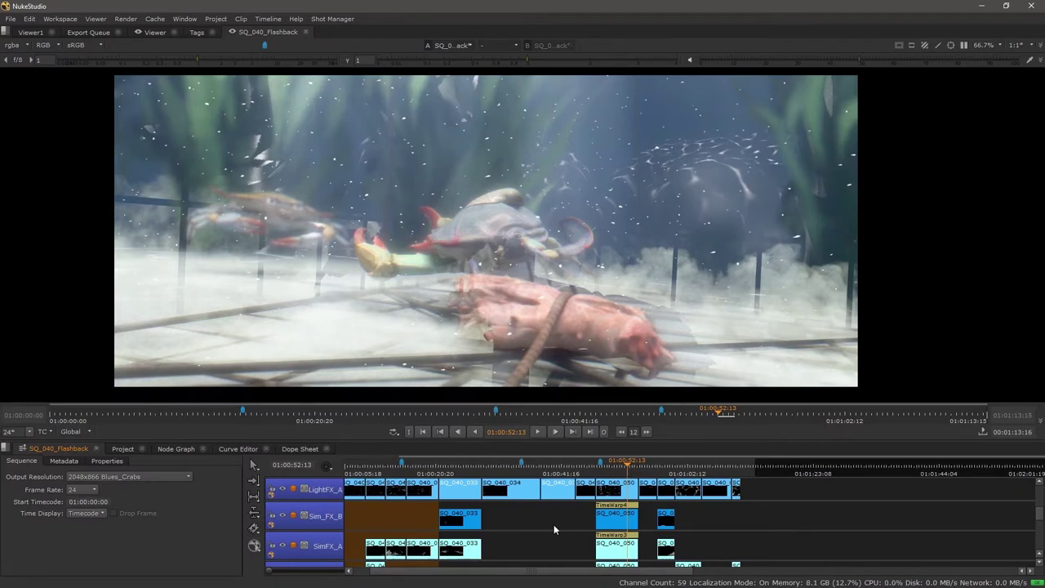
left_click(362, 413)
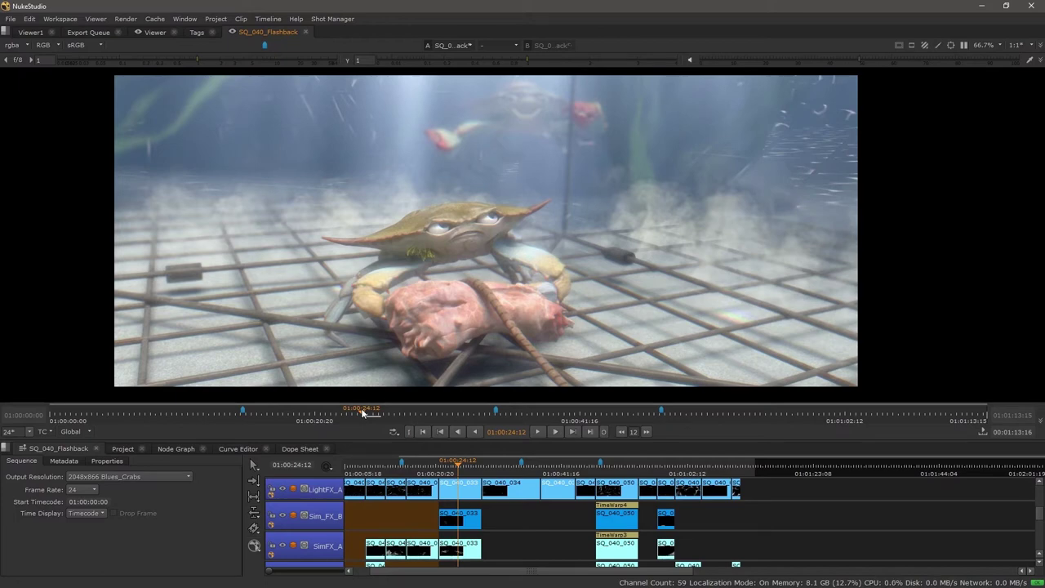
scroll(525, 549, "up", 1)
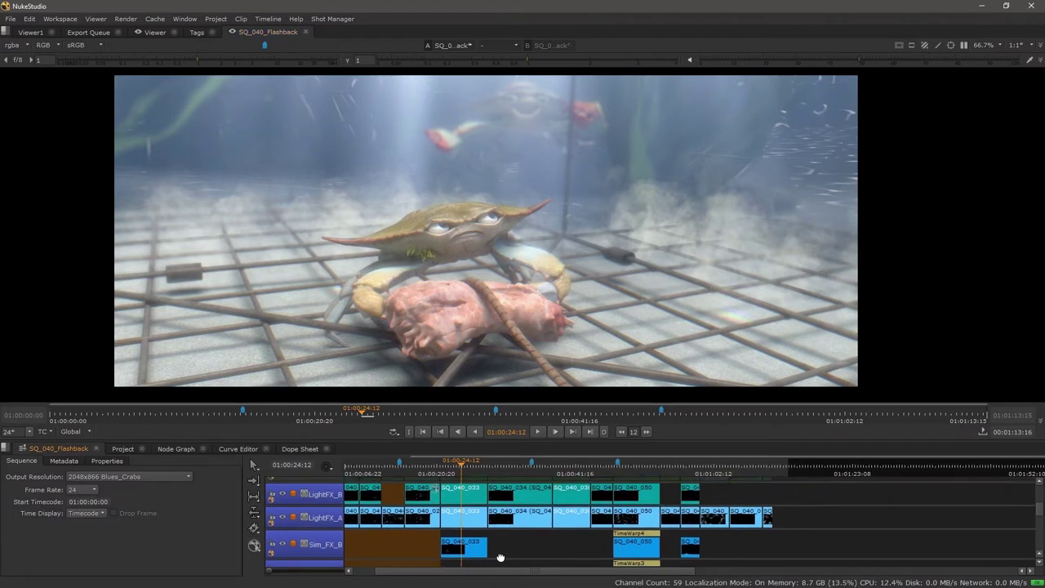
scroll(508, 527, "up", 3)
scroll(495, 563, "down", 3)
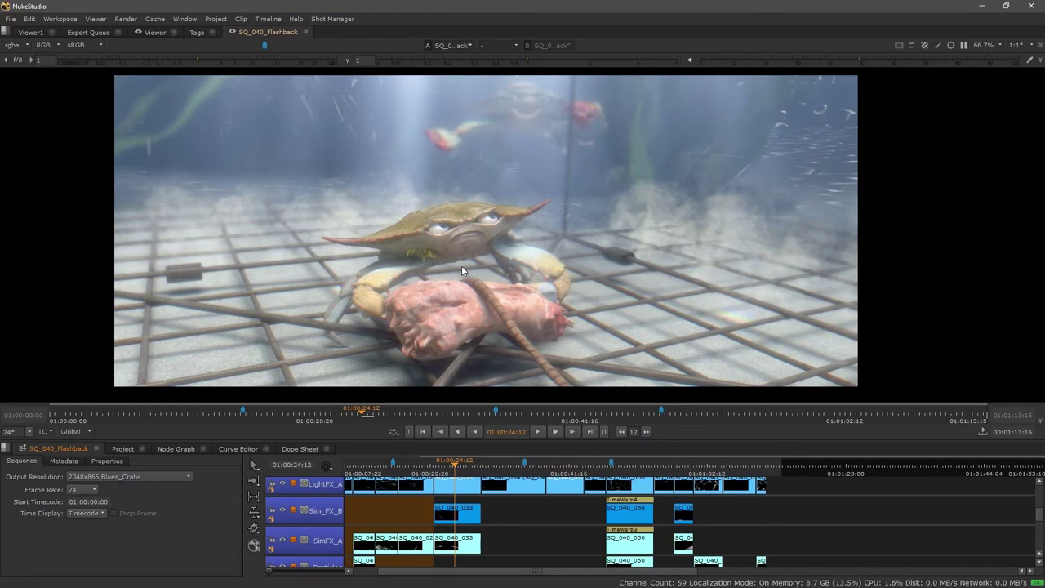
scroll(536, 516, "down", 2)
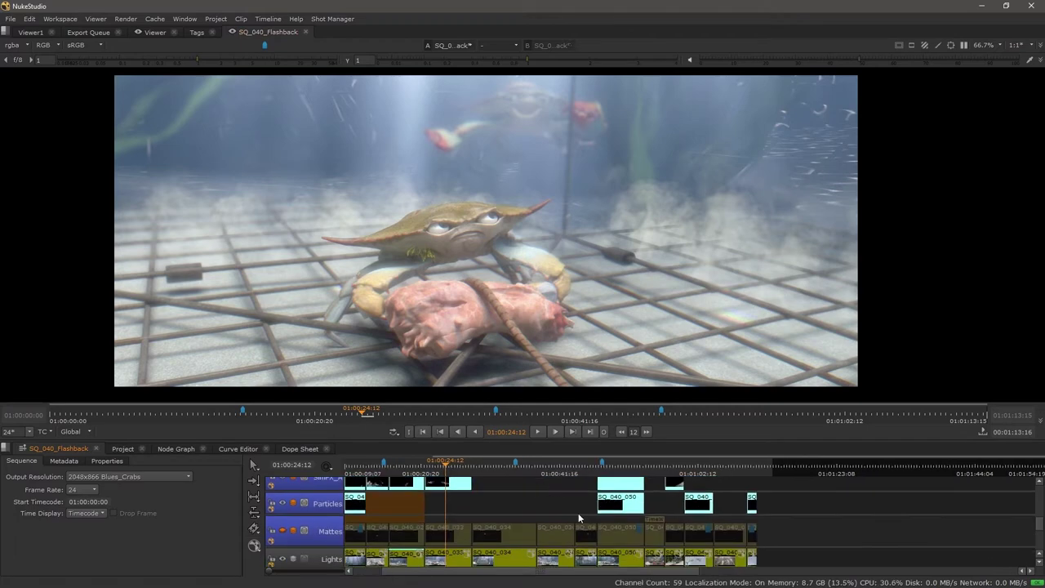
scroll(578, 512, "down", 2)
scroll(555, 520, "up", 2)
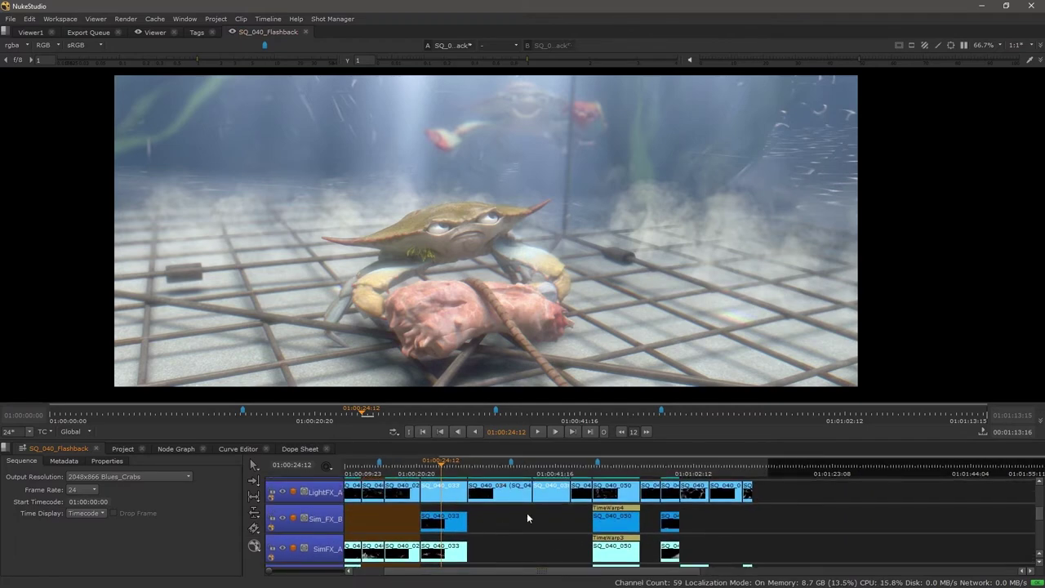
scroll(527, 513, "up", 2)
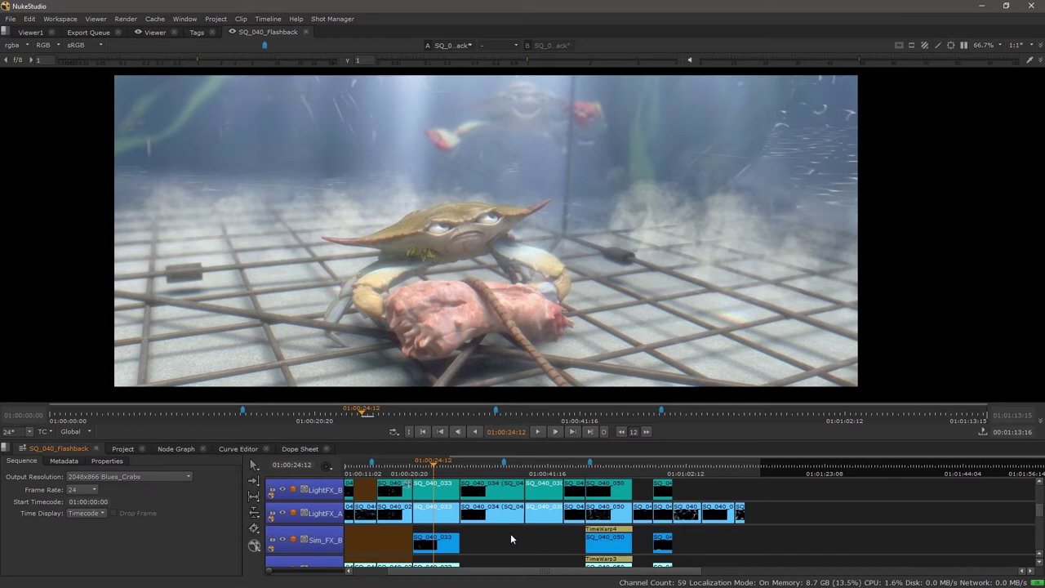
scroll(498, 523, "up", 3)
scroll(494, 539, "up", 2)
scroll(490, 569, "up", 1)
scroll(473, 514, "up", 2)
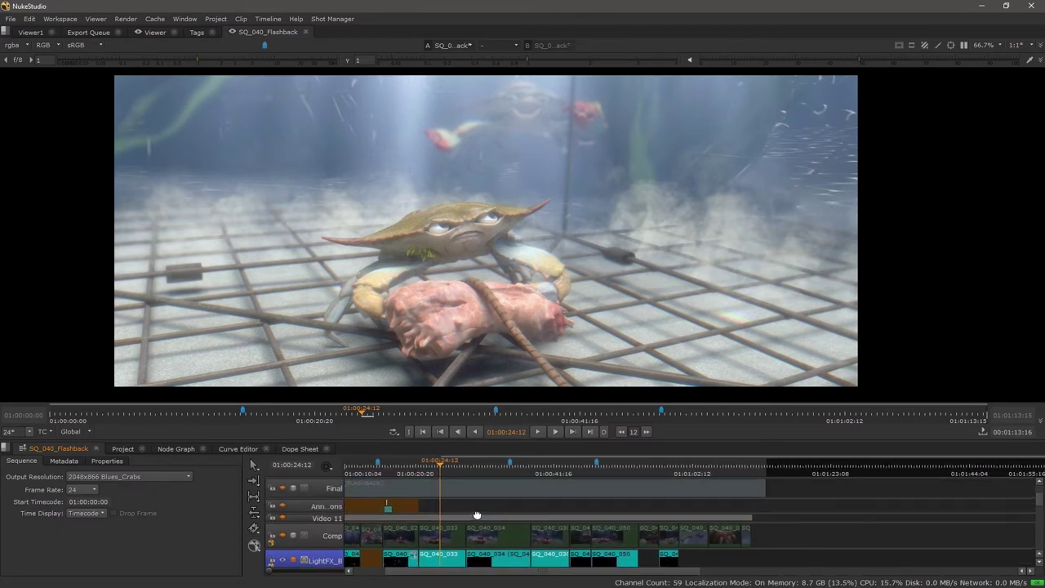
left_click(156, 18)
mouse_move(174, 39)
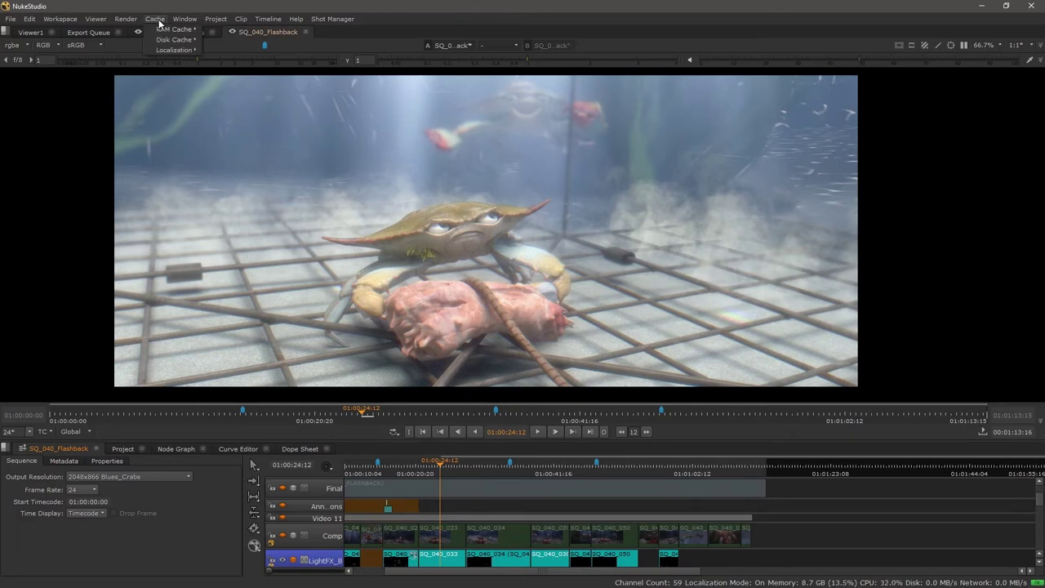
left_click(194, 506)
right_click(328, 466)
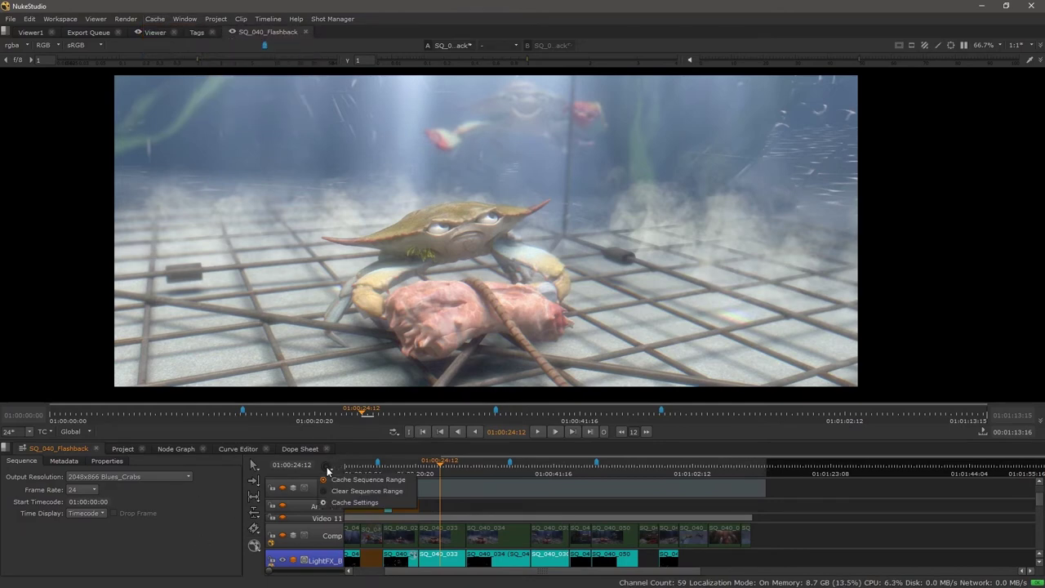
left_click(354, 502)
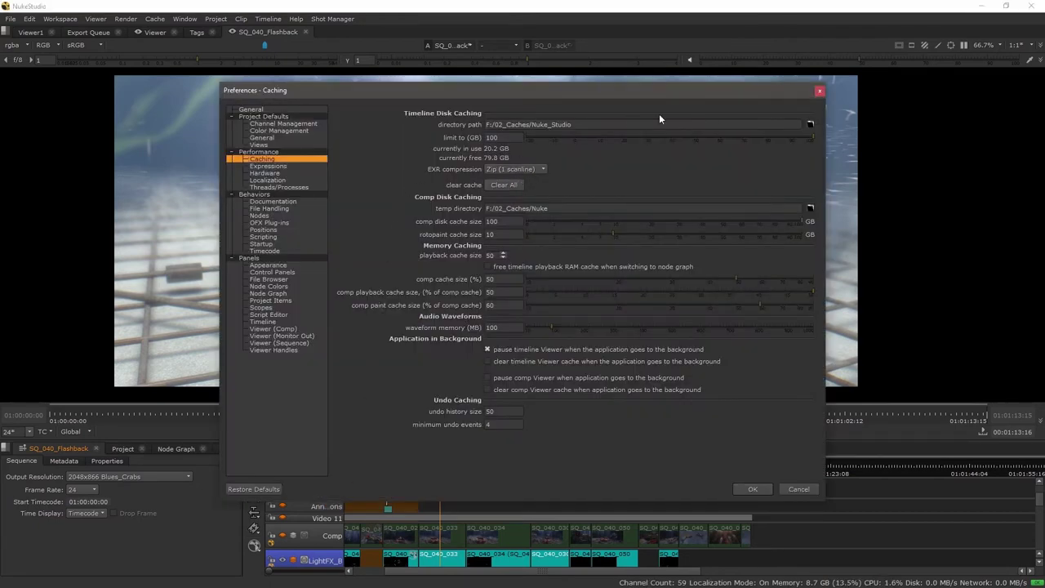
left_click(799, 489)
scroll(487, 495, "down", 2)
scroll(487, 495, "down", 2)
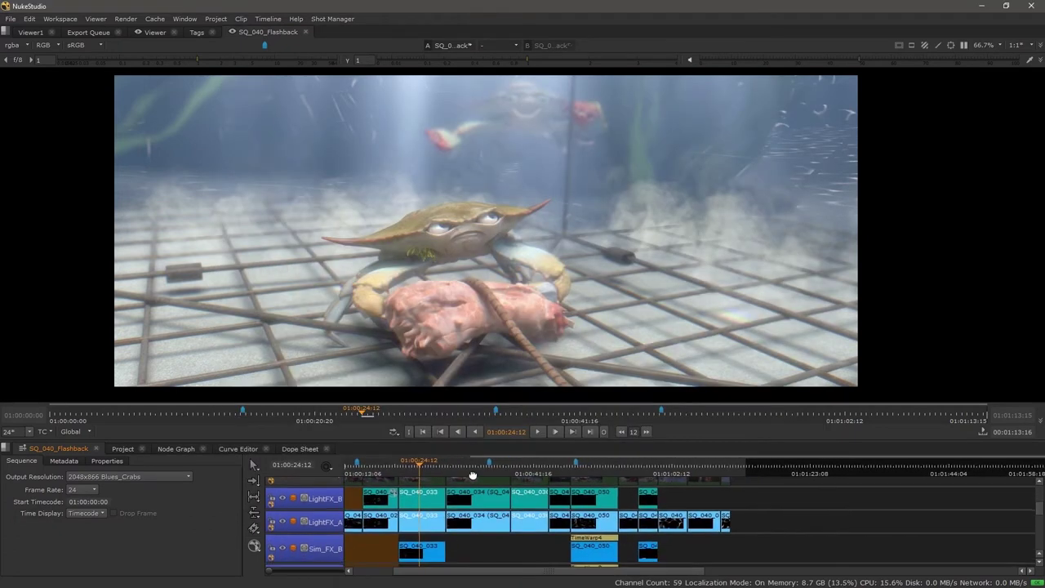
Run Disk Cache > Cache Selected Shot Ranges on the selected FX track clips
right_click(589, 519)
mouse_move(645, 403)
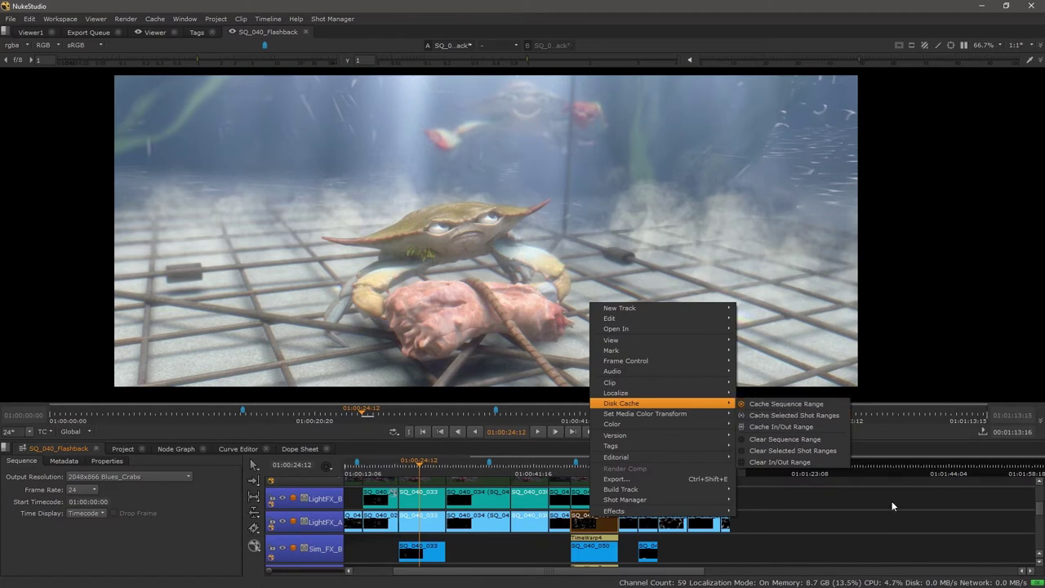
left_click(794, 415)
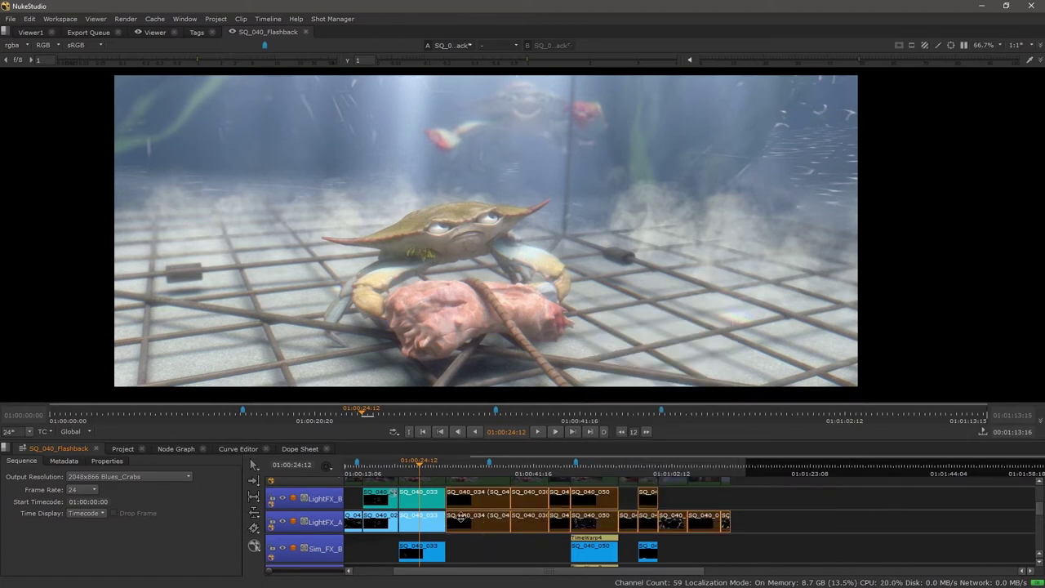
Select all clips and look over the disk cache options without caching
key("ctrl+a")
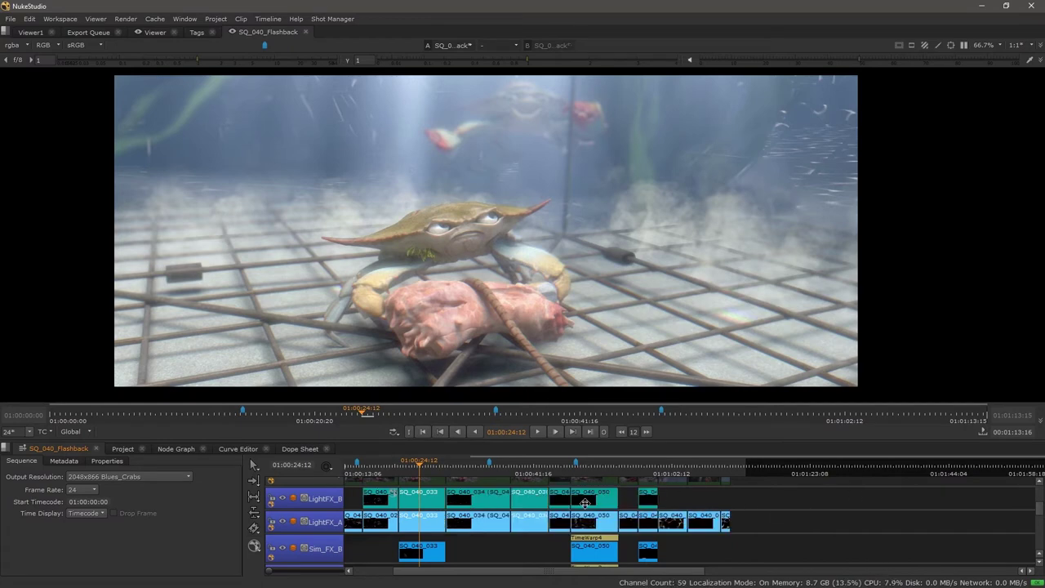
right_click(584, 502)
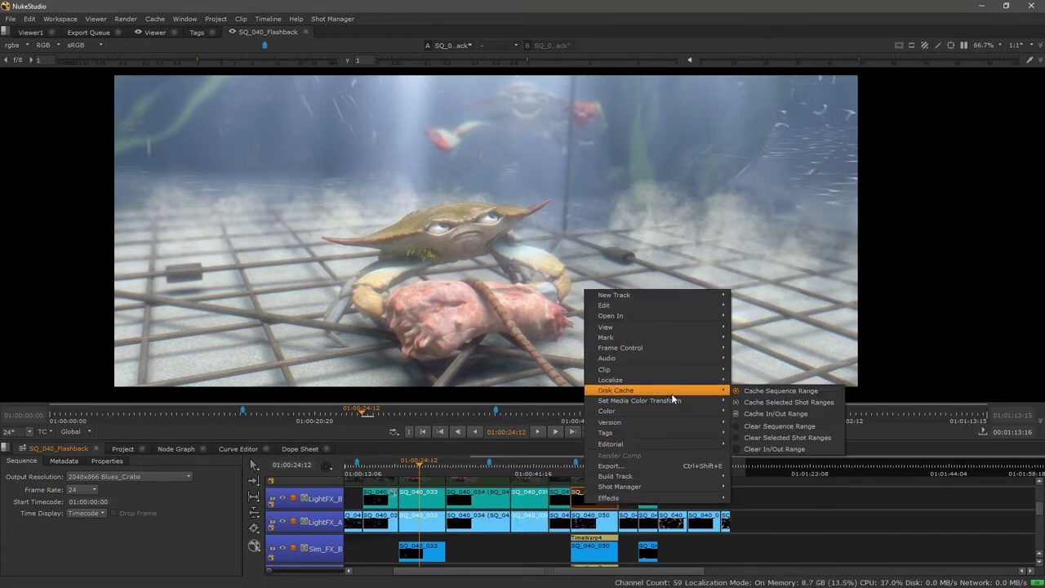
mouse_move(616, 390)
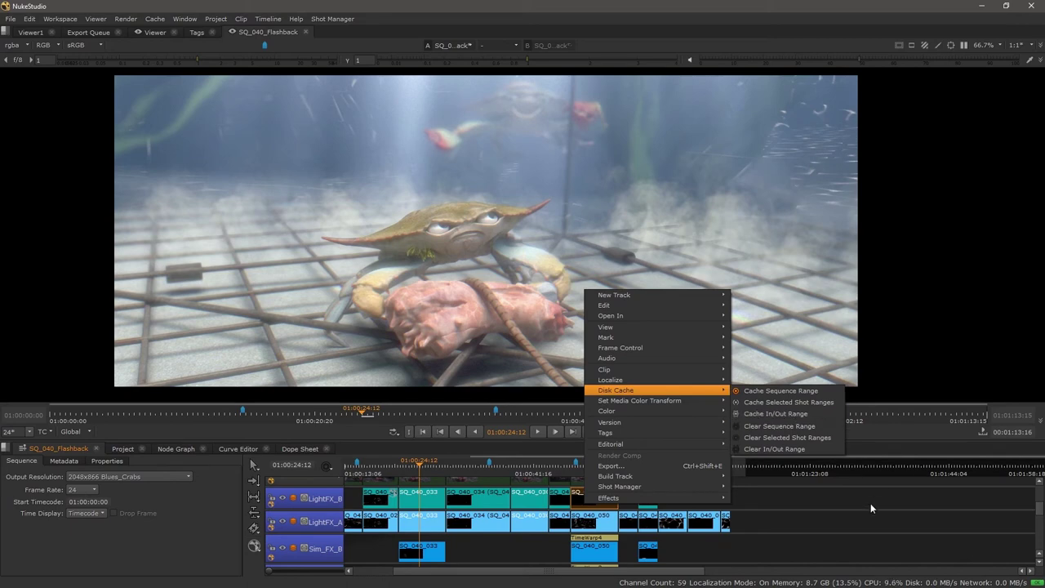
left_click(708, 497)
scroll(702, 530, "up", 3)
scroll(699, 555, "down", 3)
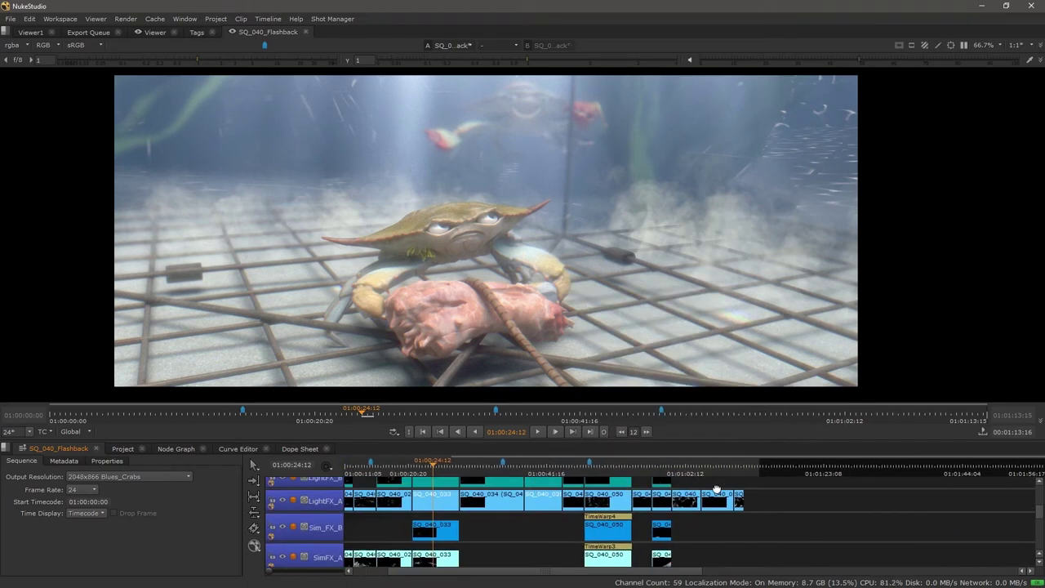
scroll(663, 516, "down", 1)
scroll(663, 515, "down", 1)
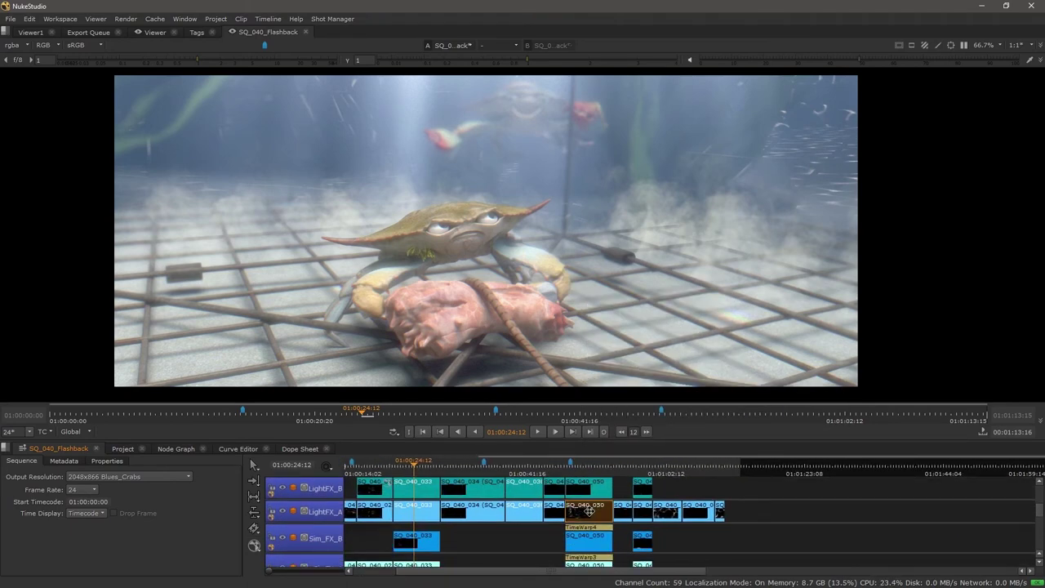
Mark in/out around SQ_040_050 (01:00:47:07–01:00:54:10) and set the viewer range to In/Out
left_click(588, 513)
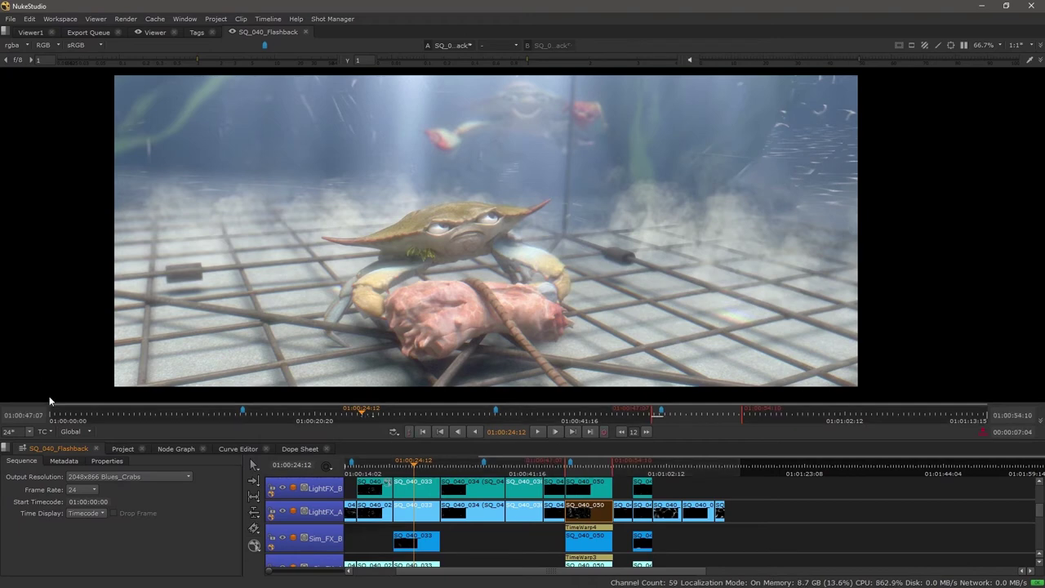
left_click(87, 431)
left_click(77, 447)
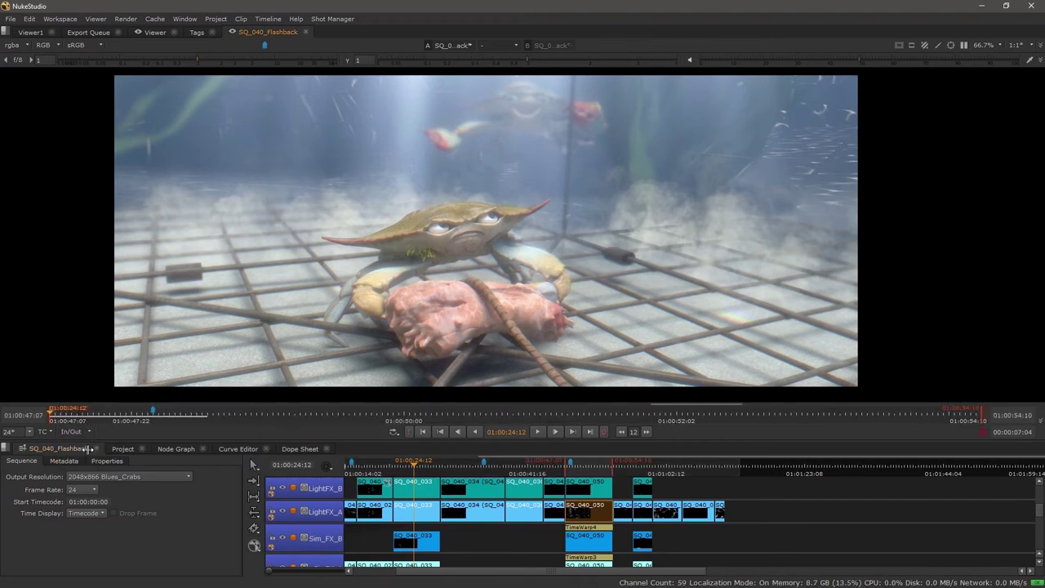
Cache the In/Out Range to disk and send the playhead to the in point
right_click(583, 508)
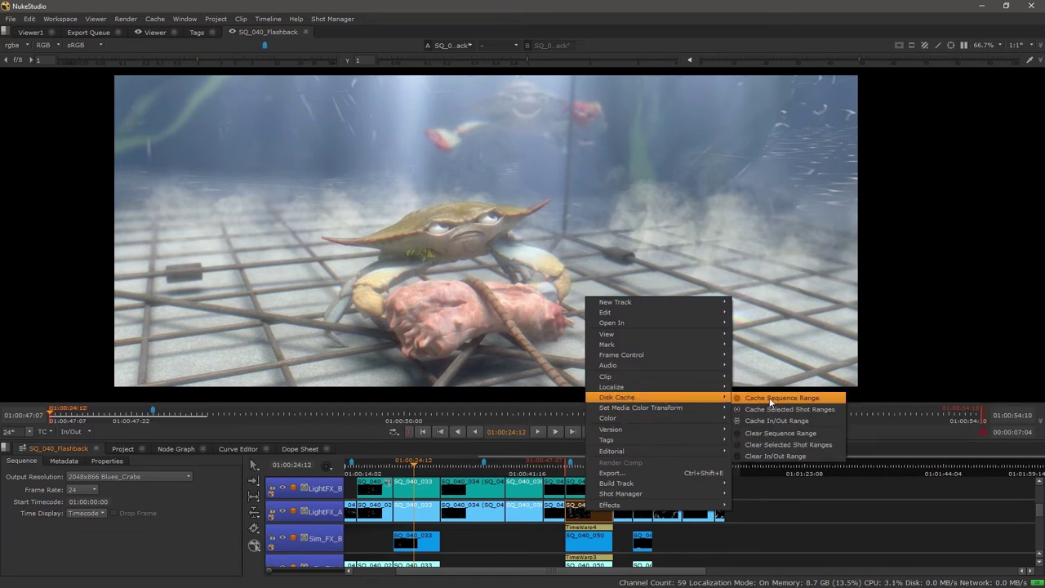
left_click(777, 420)
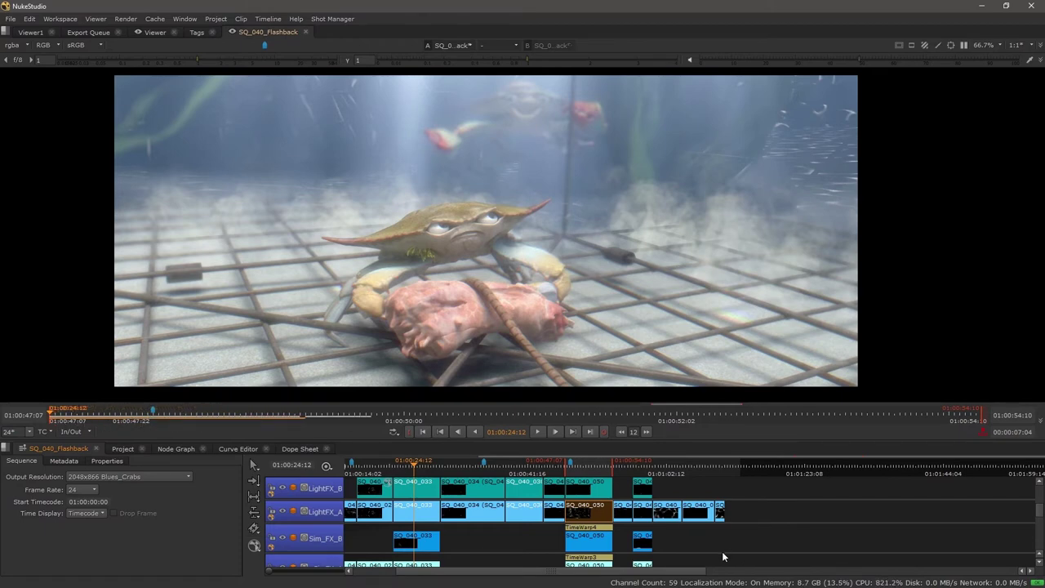
scroll(722, 539, "down", 3)
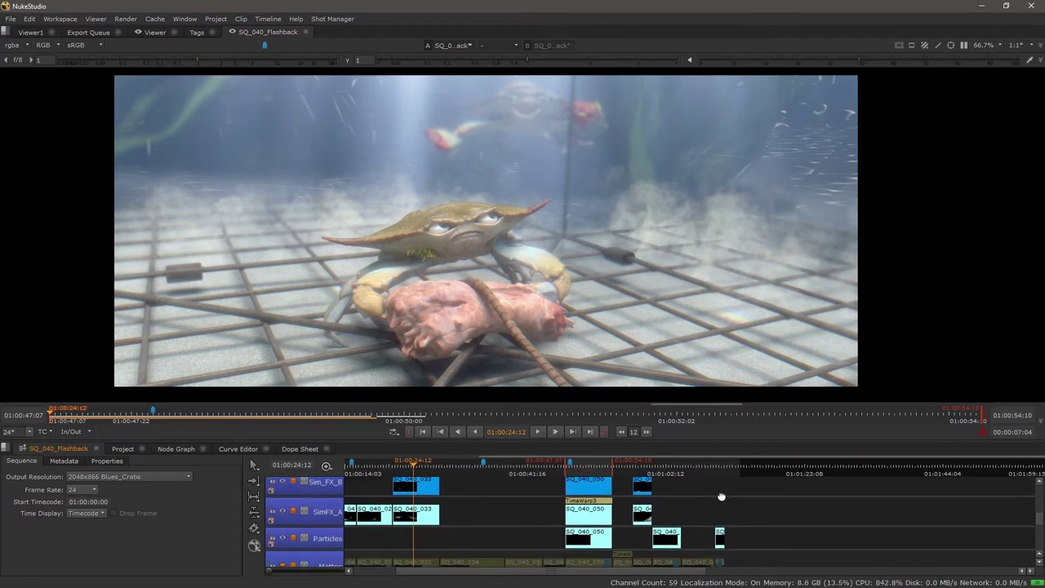
scroll(721, 522, "up", 3)
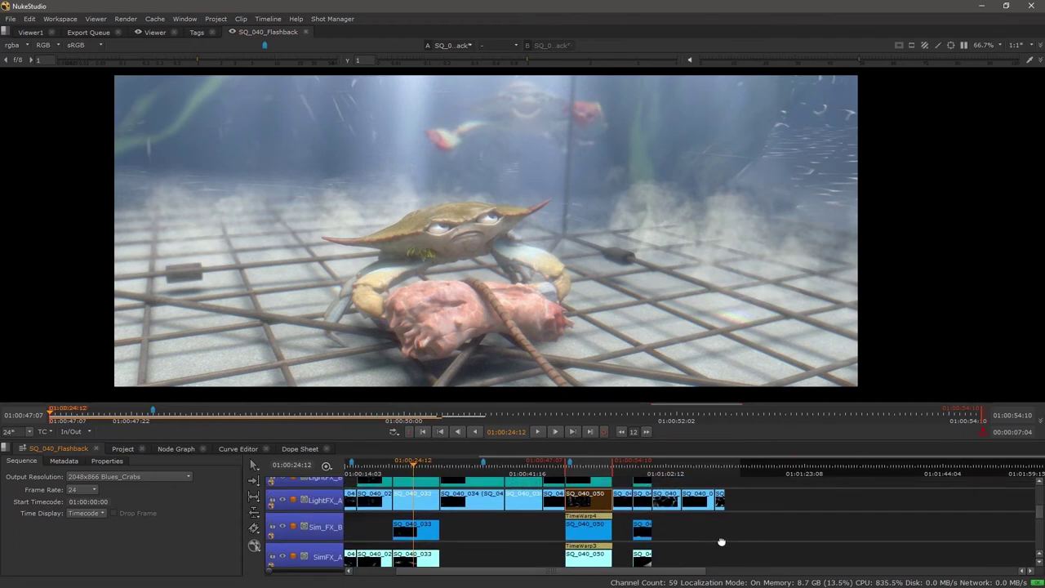
scroll(721, 543, "up", 1)
scroll(722, 517, "up", 2)
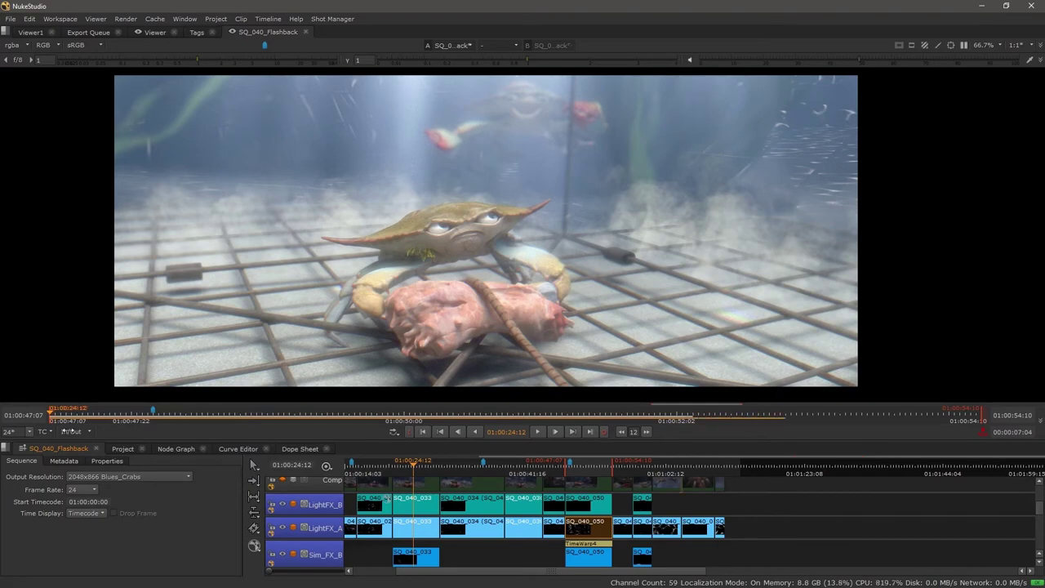
left_click(536, 431)
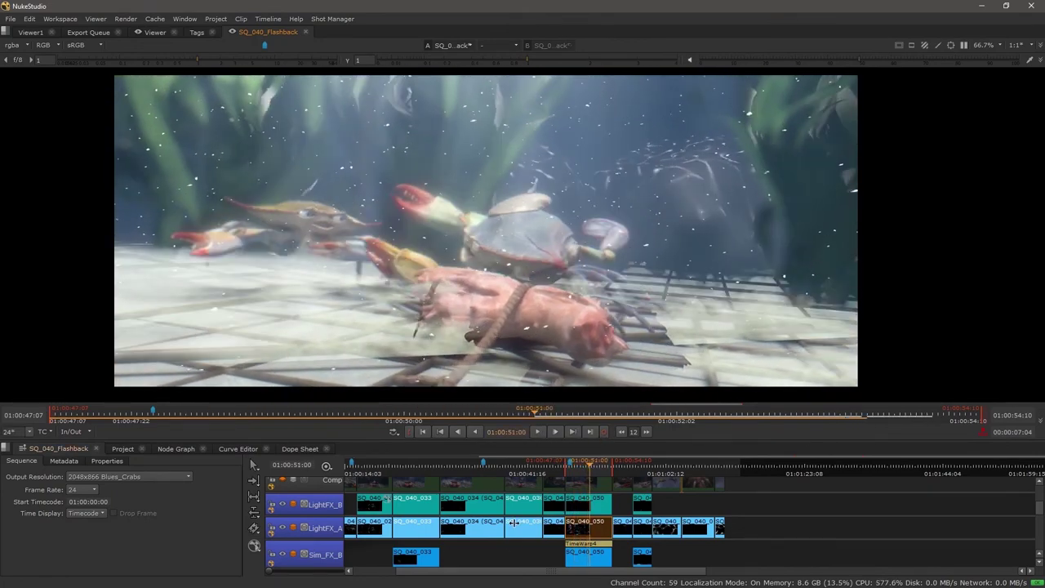
scroll(604, 536, "down", 1)
scroll(604, 535, "down", 1)
scroll(572, 531, "down", 1)
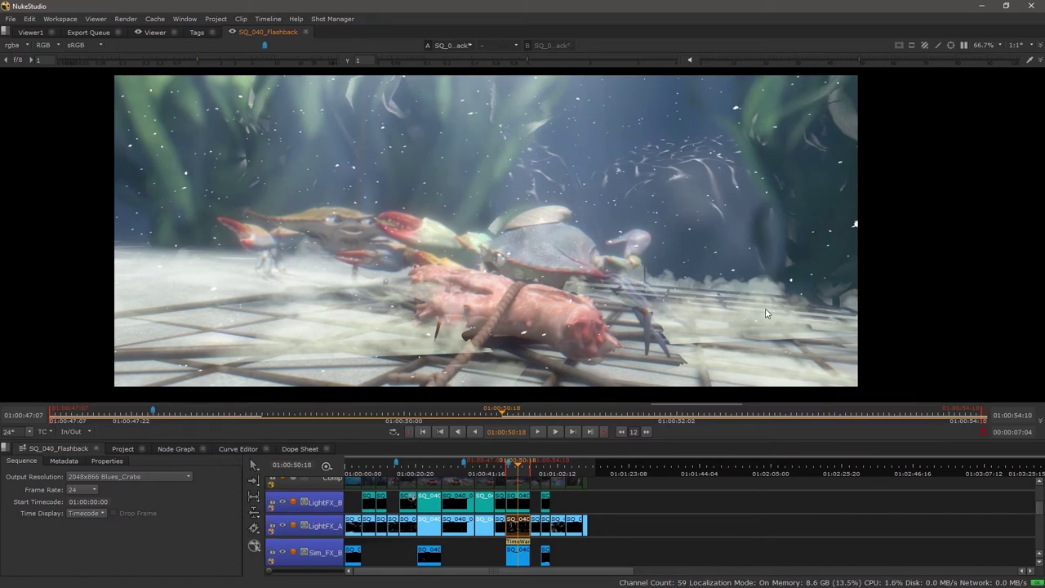
scroll(547, 530, "down", 3)
scroll(528, 551, "down", 3)
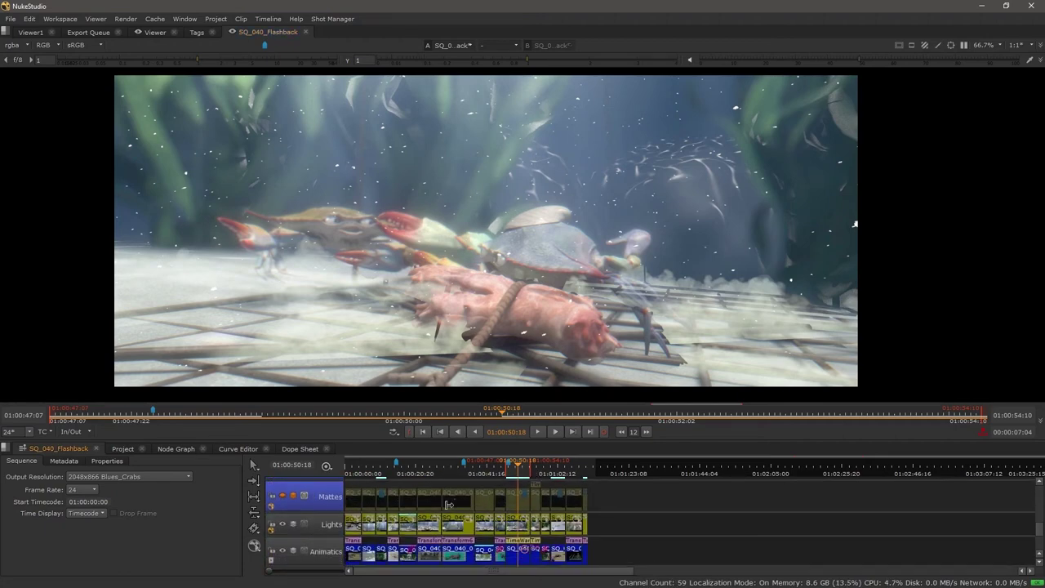
scroll(416, 504, "up", 3)
scroll(425, 523, "up", 2)
scroll(431, 513, "down", 2)
scroll(474, 539, "down", 2)
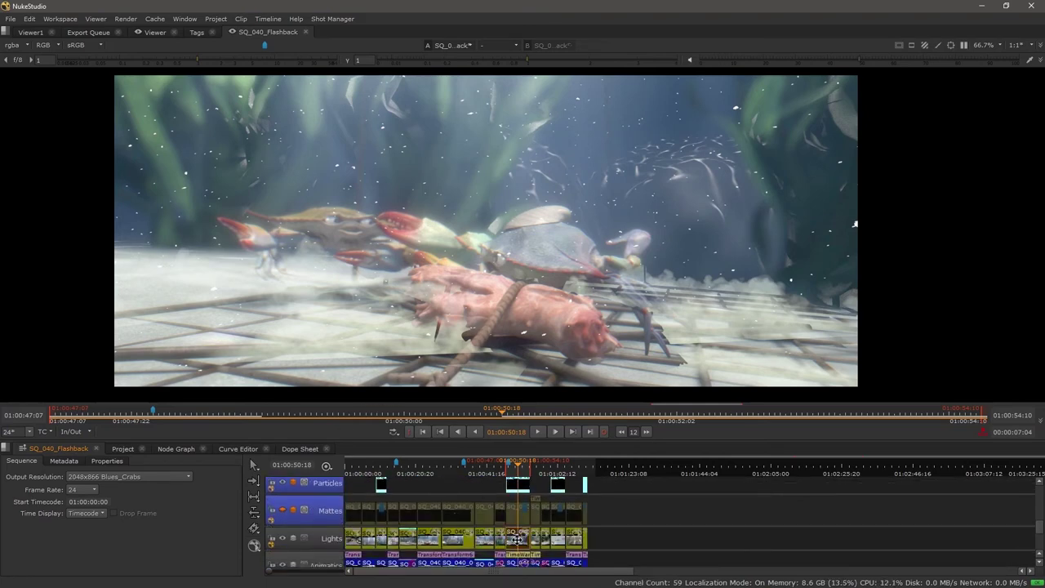
mouse_move(511, 537)
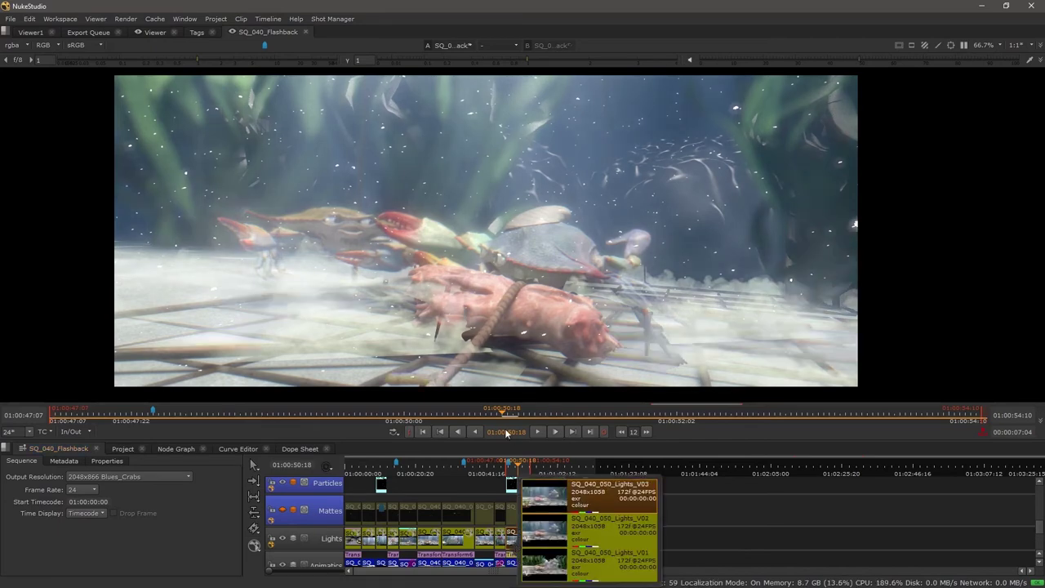
Choose another SQ_040_050_Lights version and bring the playhead back to 01:00:50:18
left_click(499, 414)
left_click_drag(498, 412, 502, 412)
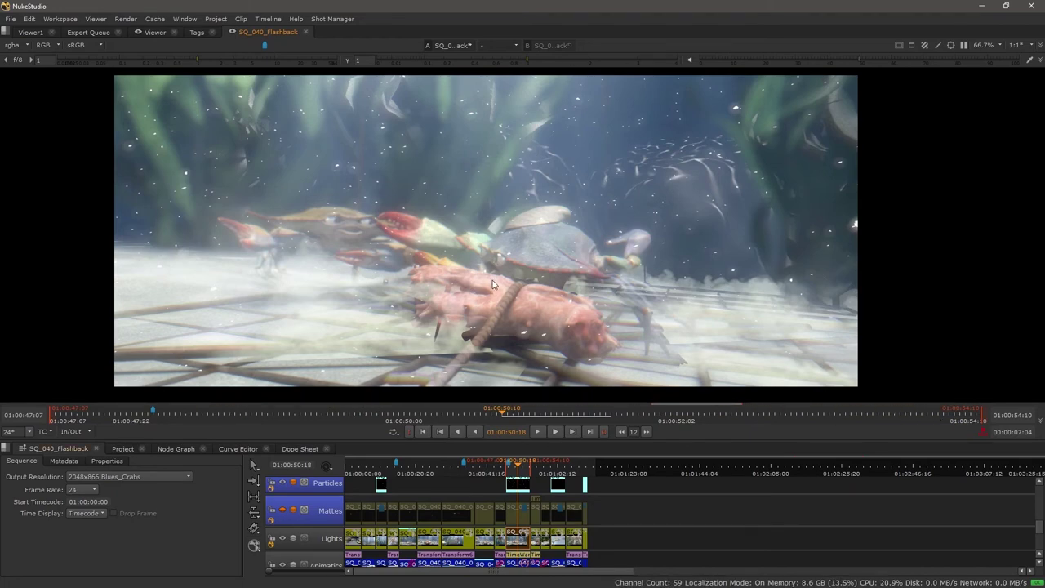
Cache the in/out range for the new Lights version and scroll back to the FX tracks
right_click(516, 539)
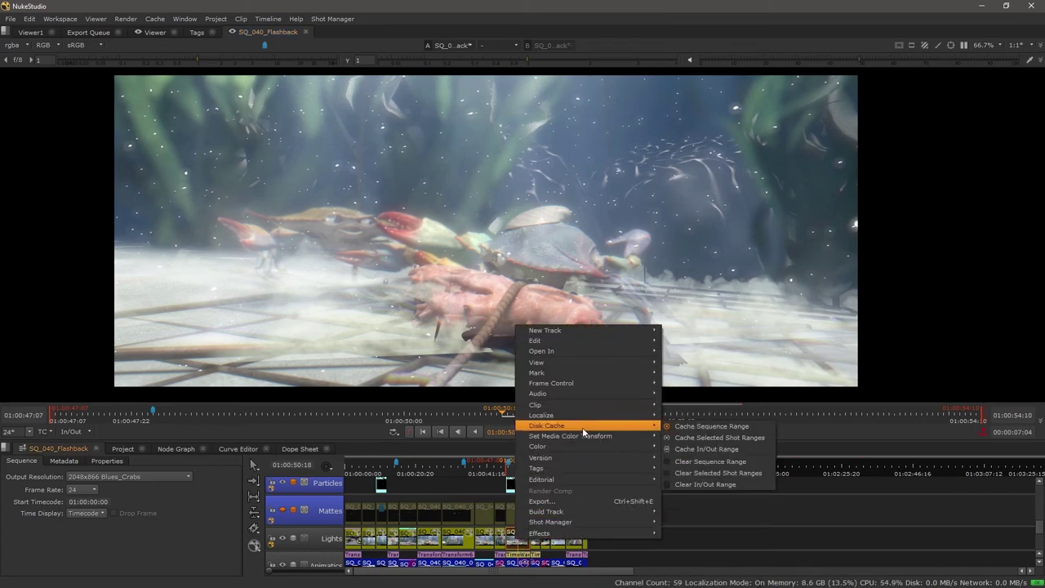
mouse_move(547, 426)
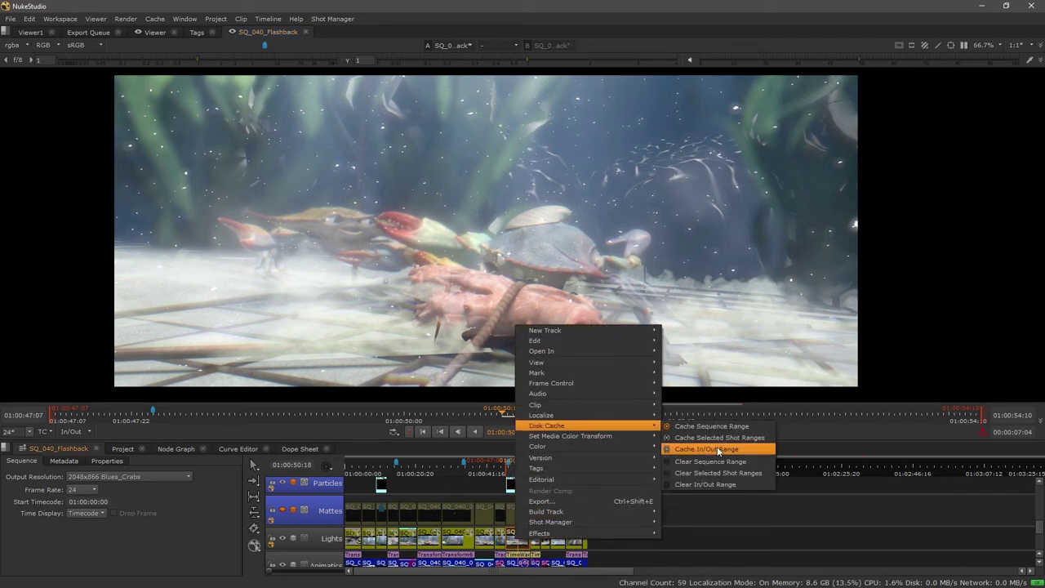
left_click(711, 437)
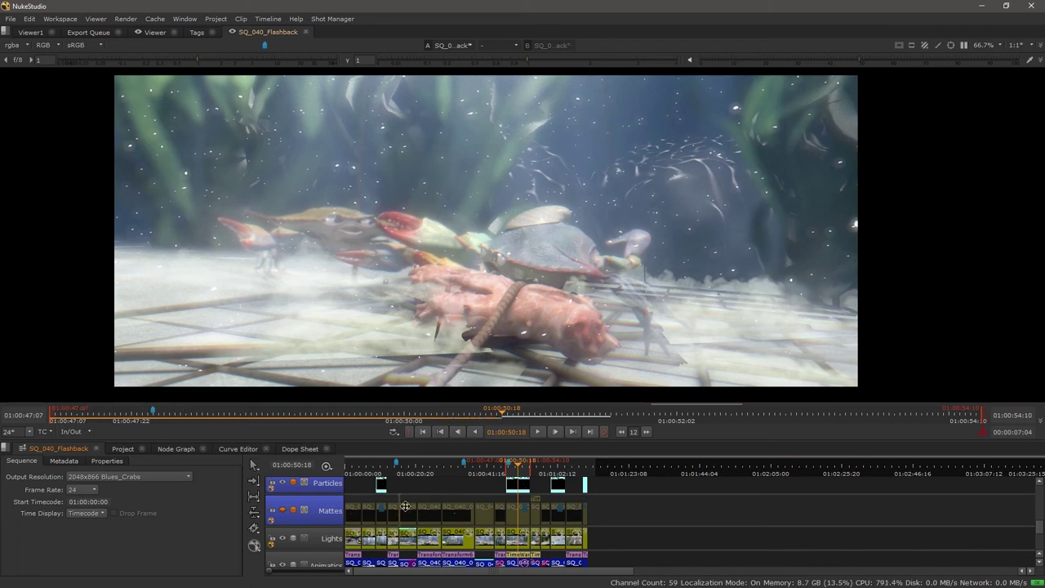
scroll(438, 500, "down", 3)
scroll(441, 523, "down", 3)
scroll(444, 555, "down", 2)
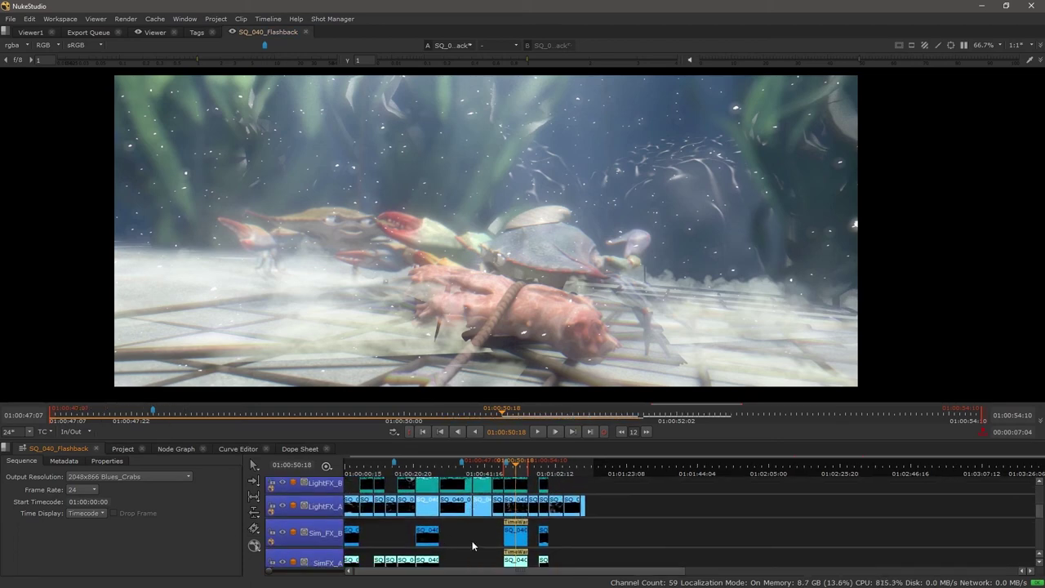
left_click_drag(472, 541, 461, 539)
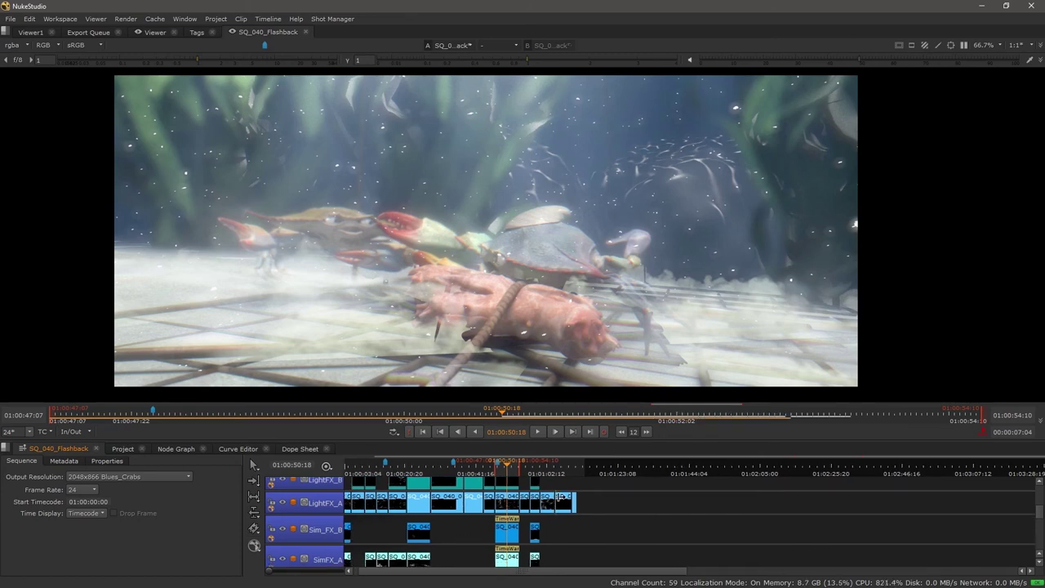
scroll(563, 498, "up", 3)
scroll(564, 523, "up", 2)
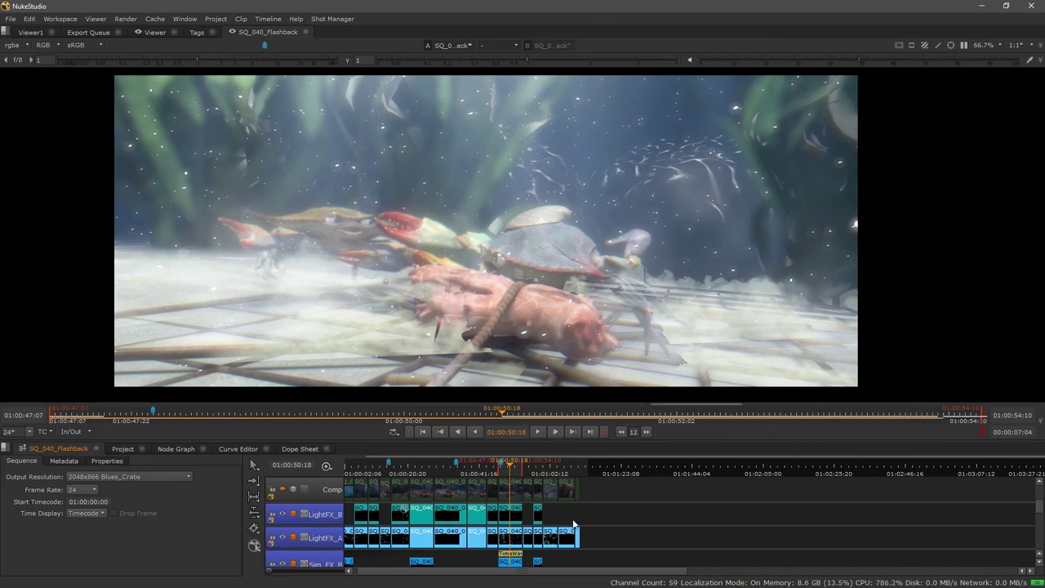
Disable LightFX_B, view cached frame 01:00:51:10, then re-enable LightFX_B
left_click(282, 514)
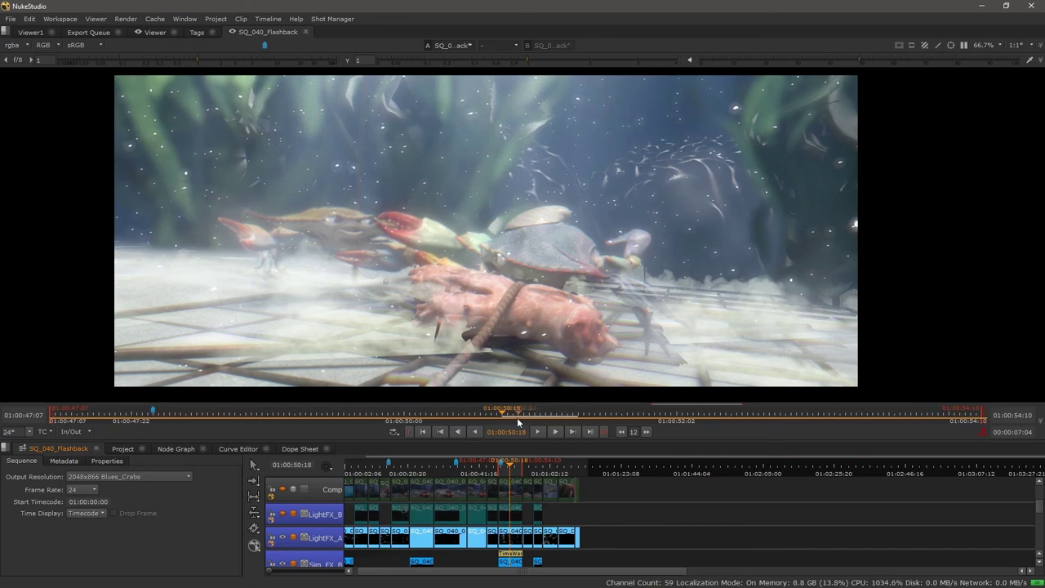
left_click(592, 413)
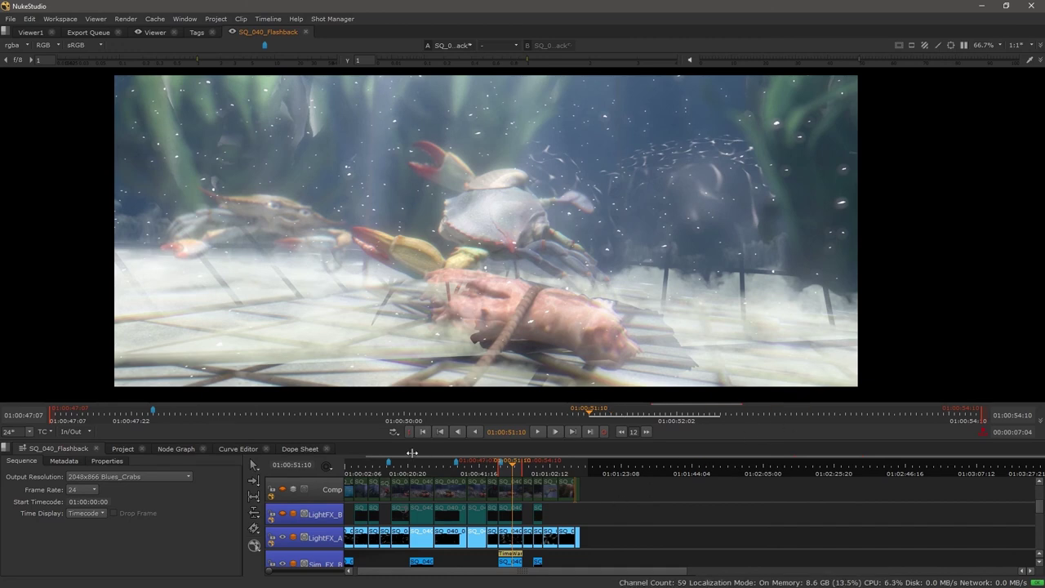
left_click(283, 515)
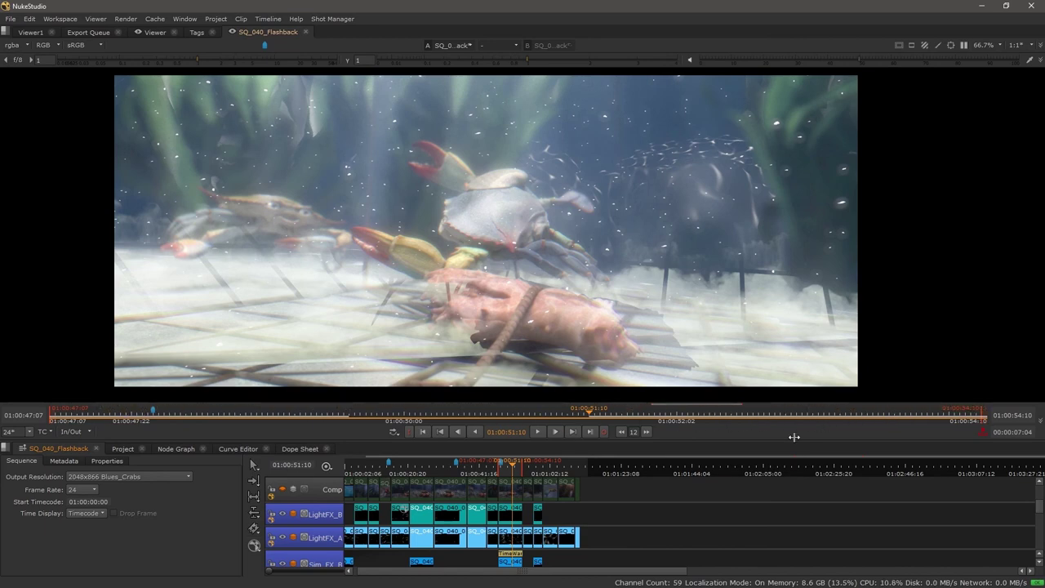
scroll(623, 522, "down", 2)
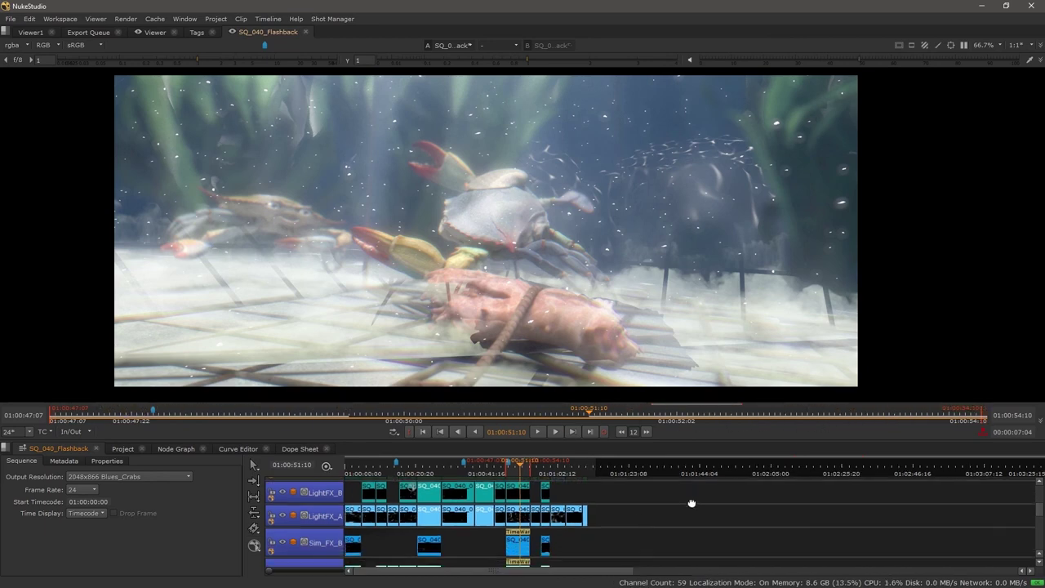
scroll(591, 496, "down", 1)
scroll(591, 497, "up", 2)
scroll(587, 495, "up", 1)
scroll(520, 536, "up", 2)
scroll(732, 531, "up", 1)
scroll(454, 535, "down", 3)
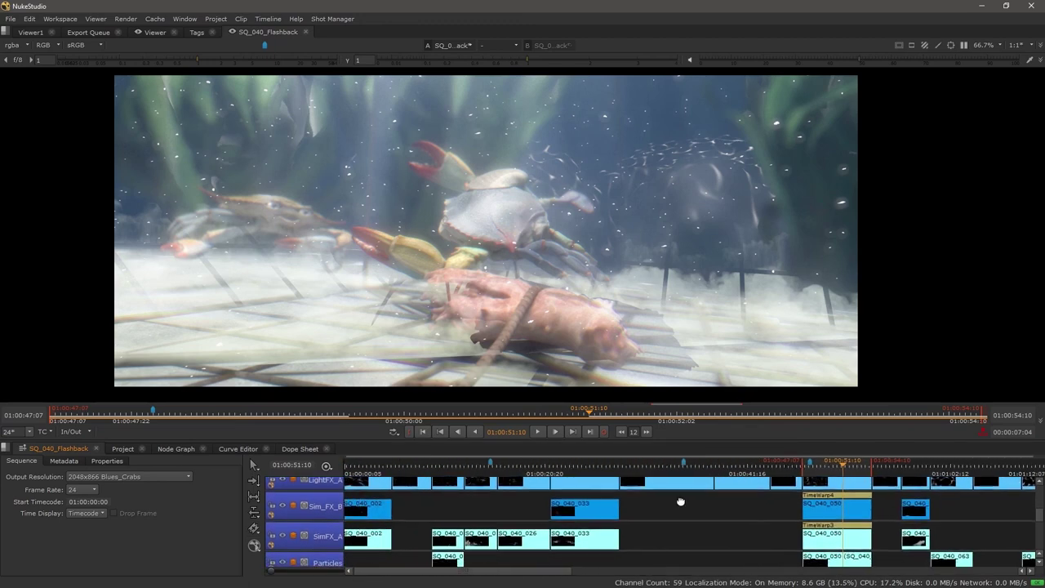
scroll(447, 518, "up", 2)
scroll(487, 482, "down", 2)
scroll(678, 535, "down", 2)
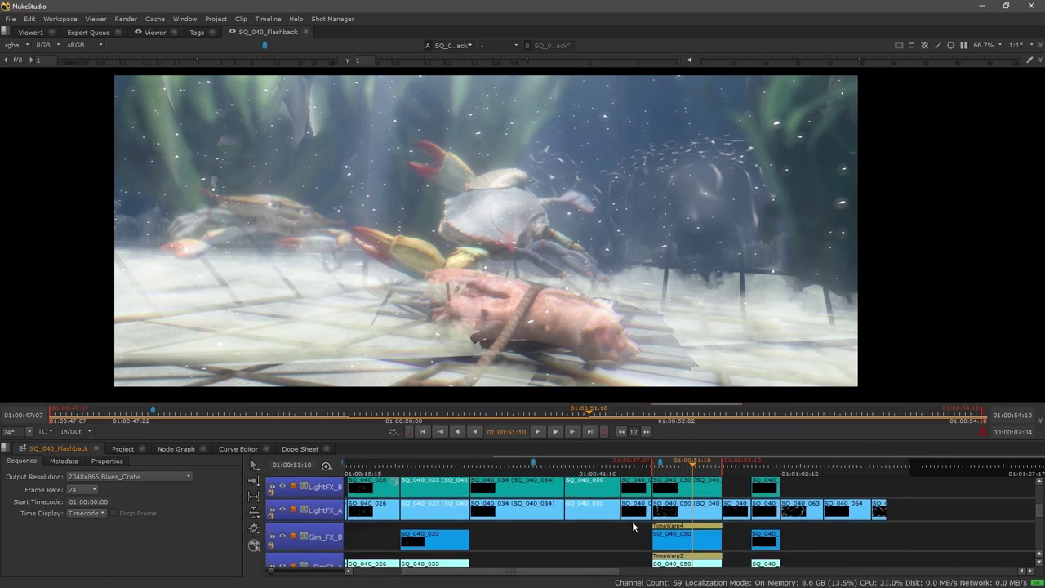
scroll(628, 525, "down", 2)
scroll(611, 524, "down", 2)
scroll(607, 496, "down", 1)
scroll(607, 496, "down", 2)
scroll(611, 515, "up", 3)
scroll(616, 529, "up", 2)
scroll(615, 528, "up", 1)
scroll(604, 490, "up", 2)
scroll(596, 490, "up", 2)
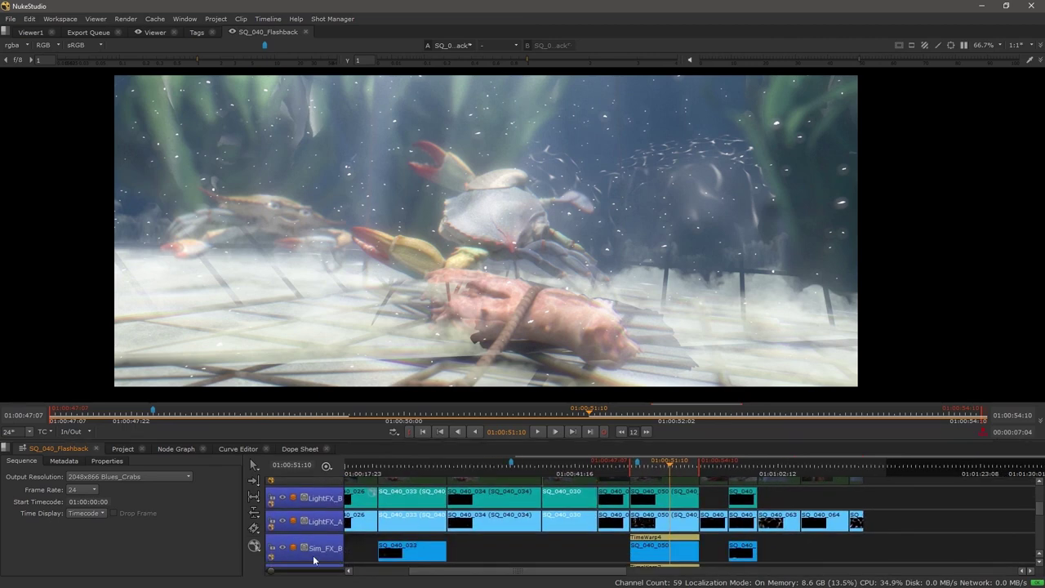